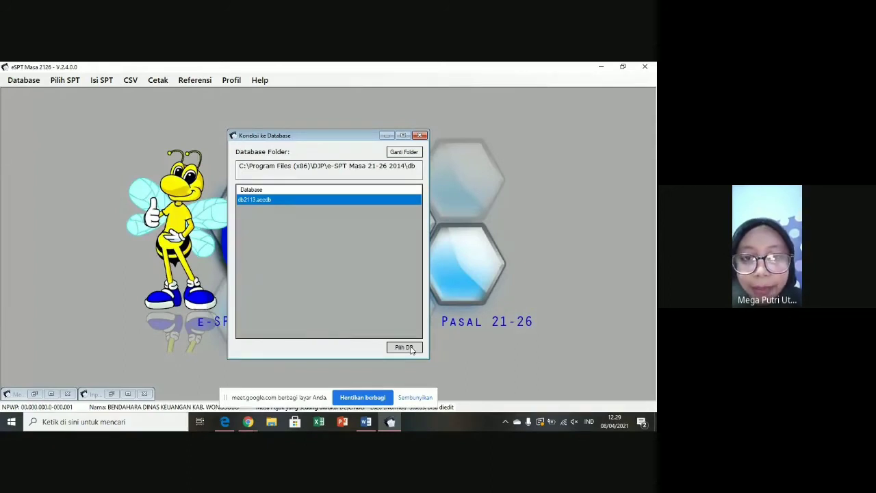
- Connect to the db2113 database and log in with the administrator password
click(404, 347)
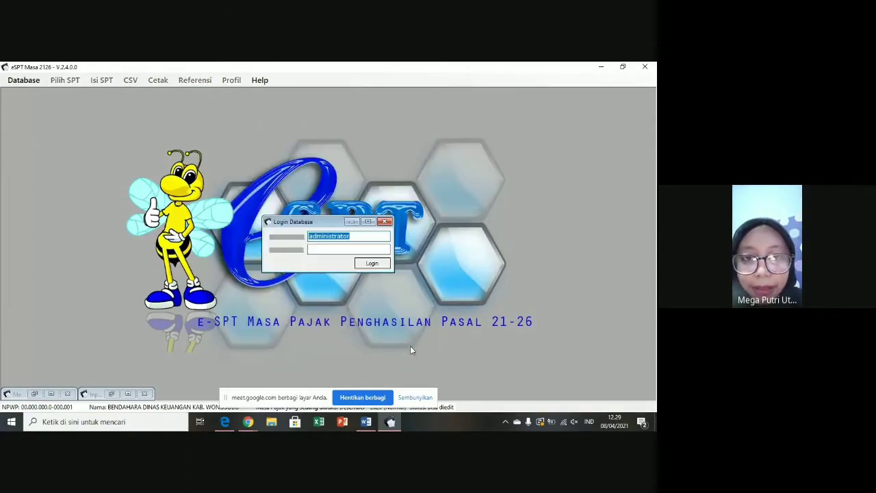
click(316, 250)
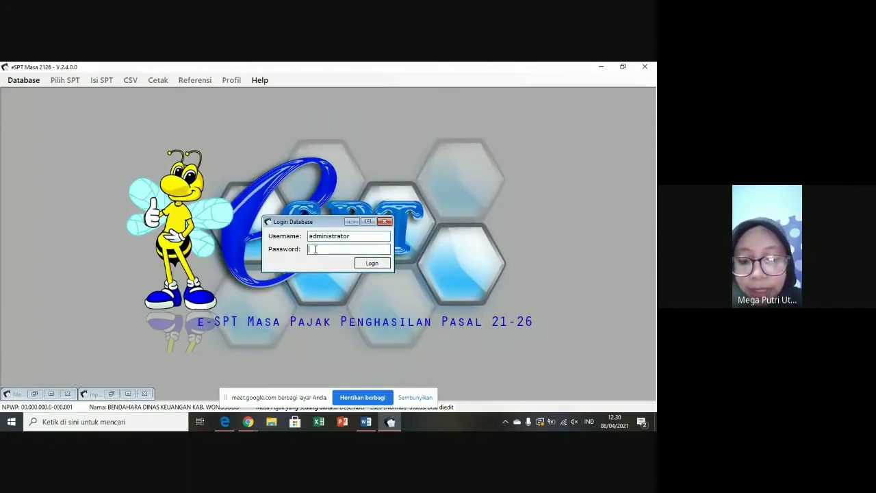
text(123)
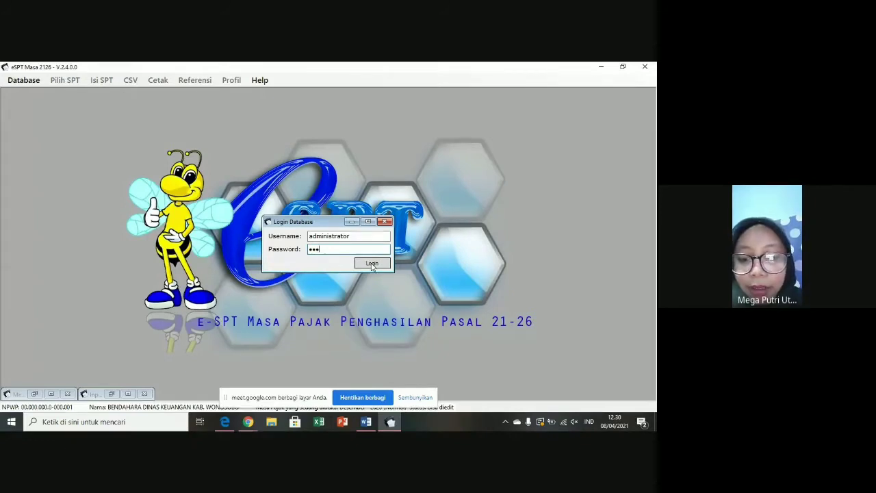
click(371, 264)
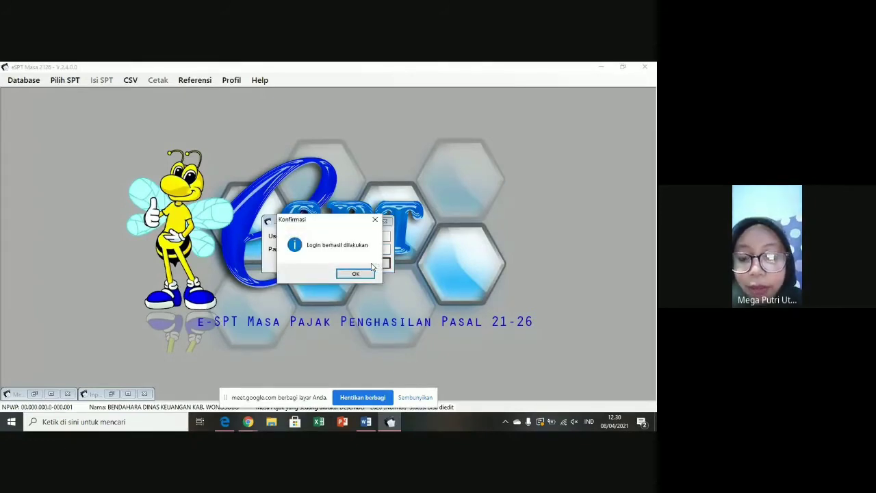
click(360, 275)
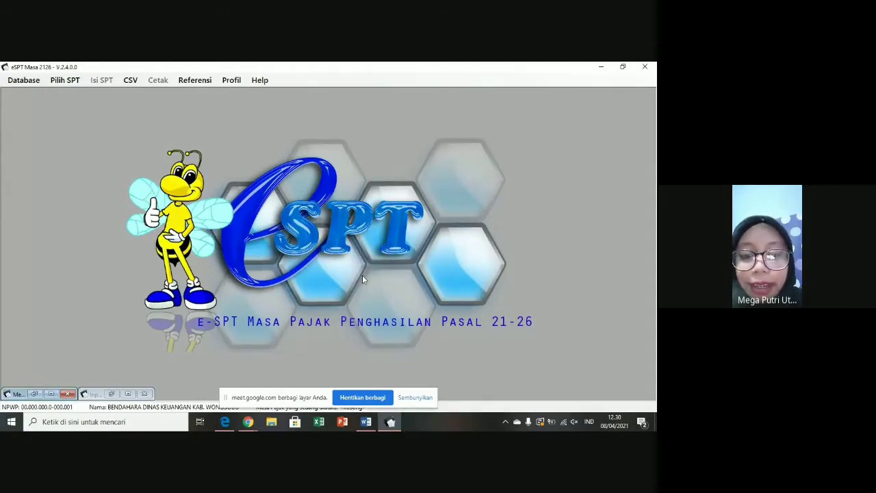
- In the taxpayer profile, replace the name with 'PT CIWI CIWI' and the address with 'Jl. Cerita'
click(231, 80)
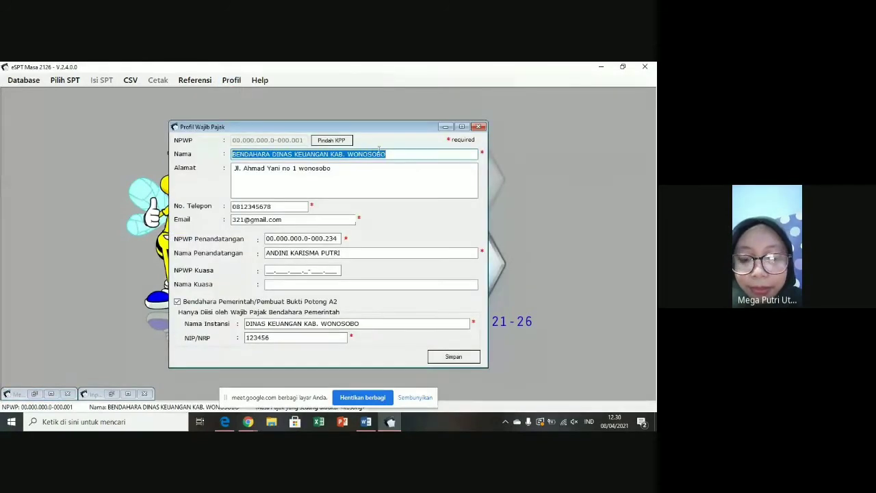
key(BackSpace)
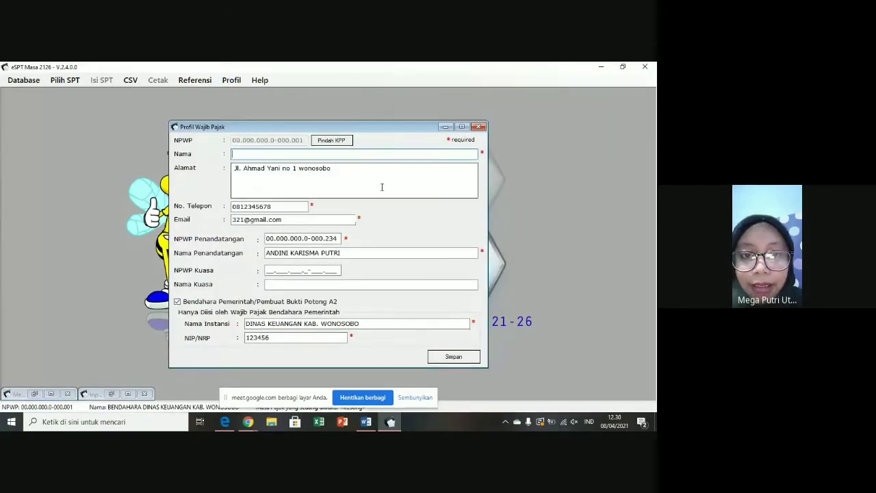
drag(337, 169, 234, 170)
key(BackSpace)
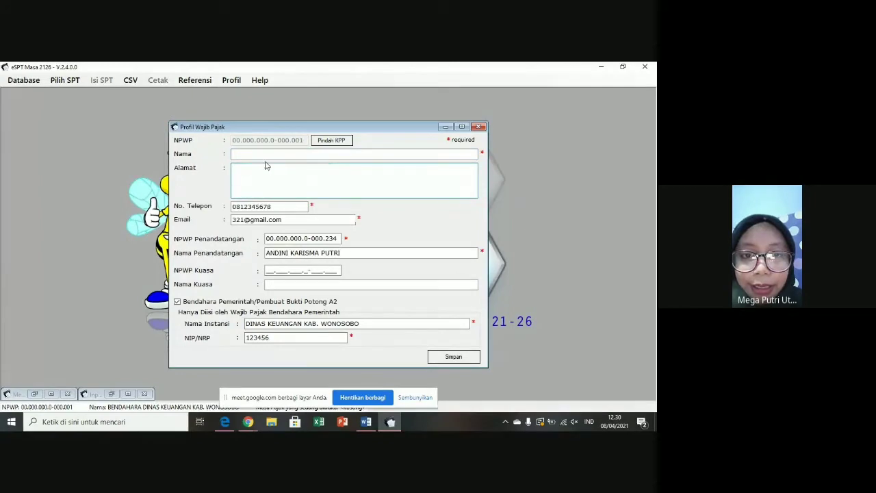
click(271, 154)
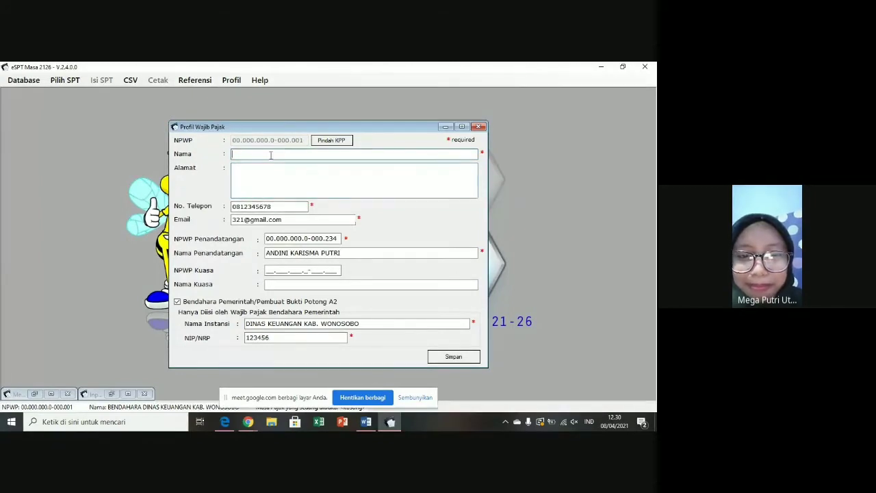
text(PT C)
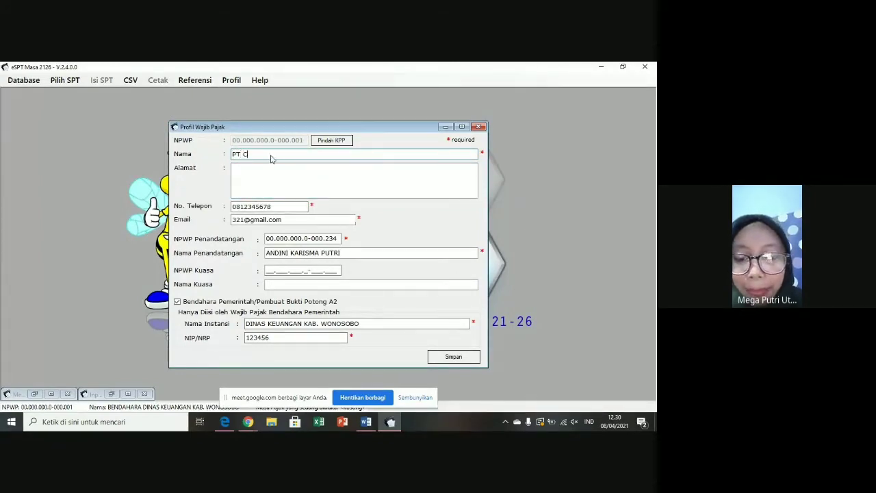
text(IWI CIWI)
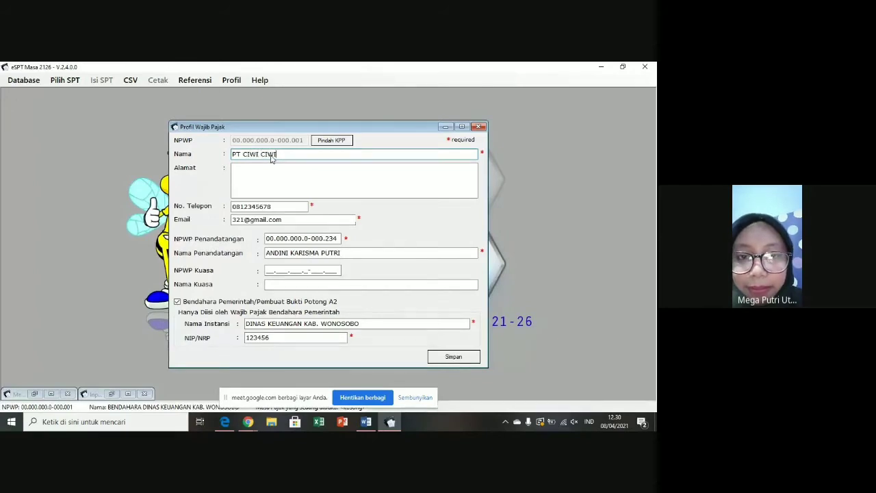
click(270, 167)
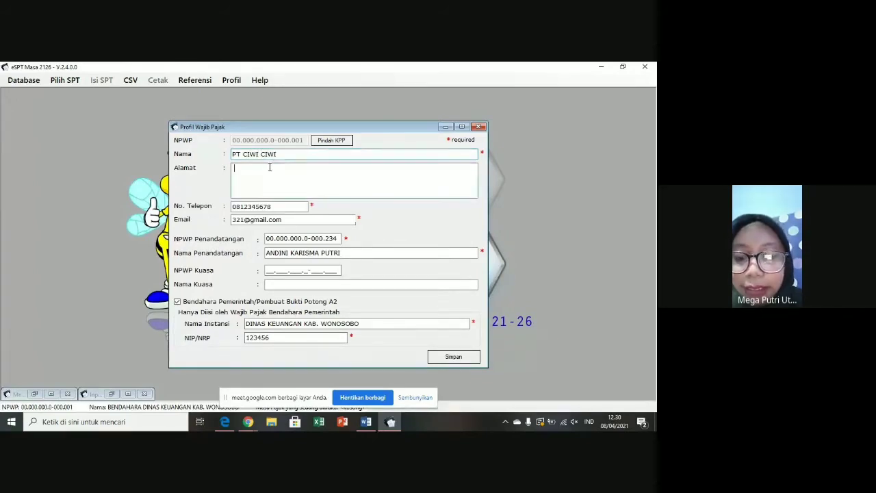
text(J)
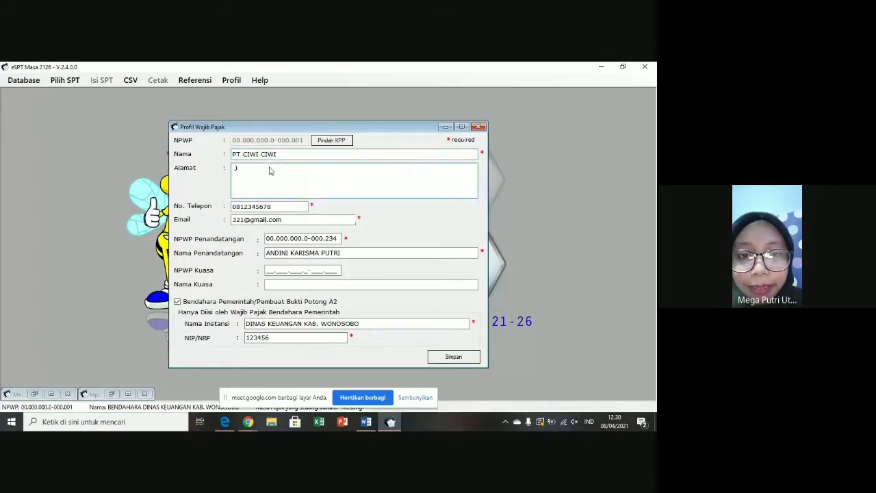
text(l. )
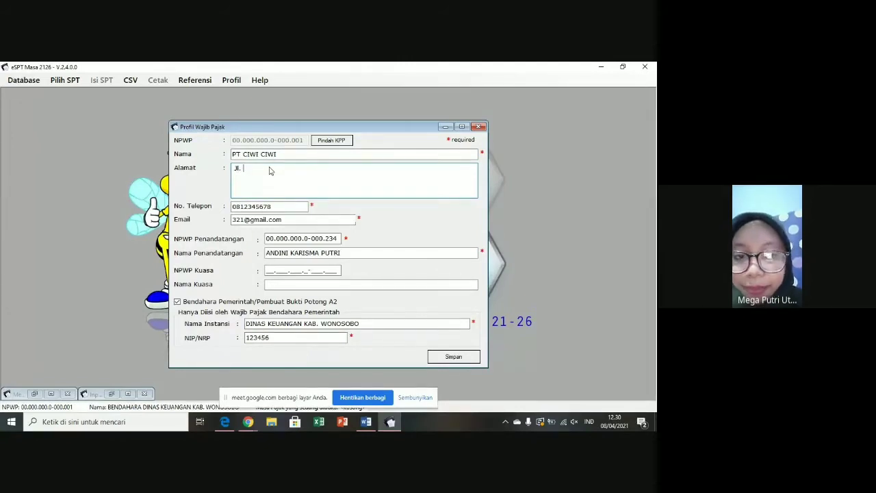
text(Ceri)
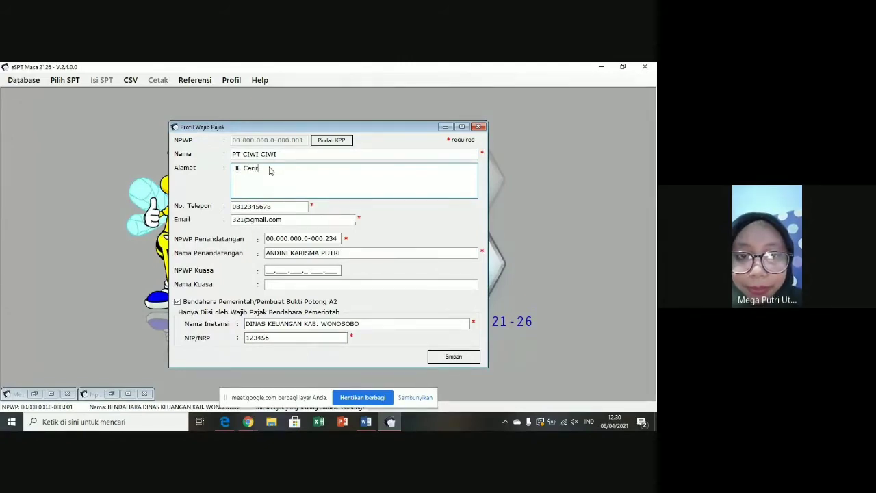
text(ta)
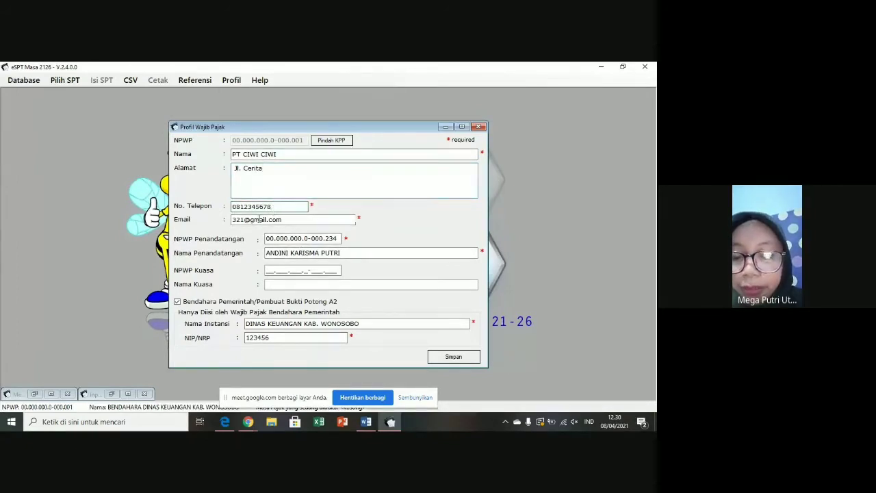
- Change the e-mail username, trim the signer's NPWP, and clear the signer name and agency name
click(246, 219)
key(BackSpace)
key(BackSpace)
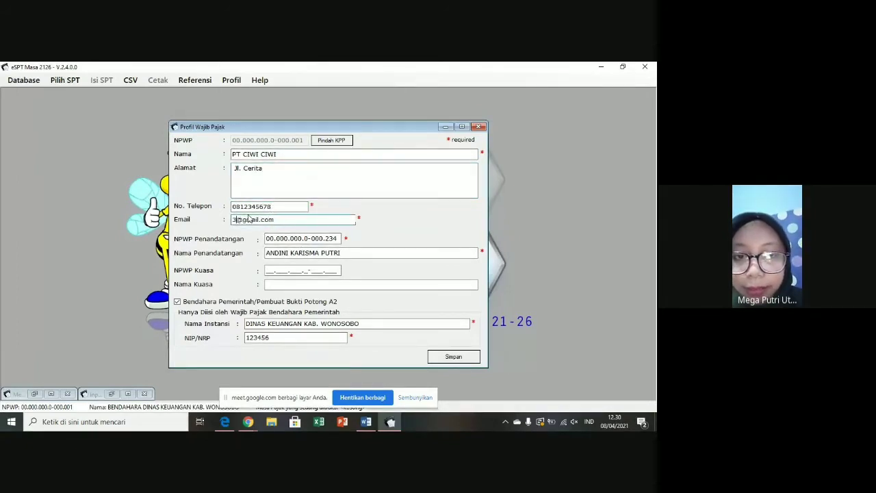
key(BackSpace)
text(ciwiciwi)
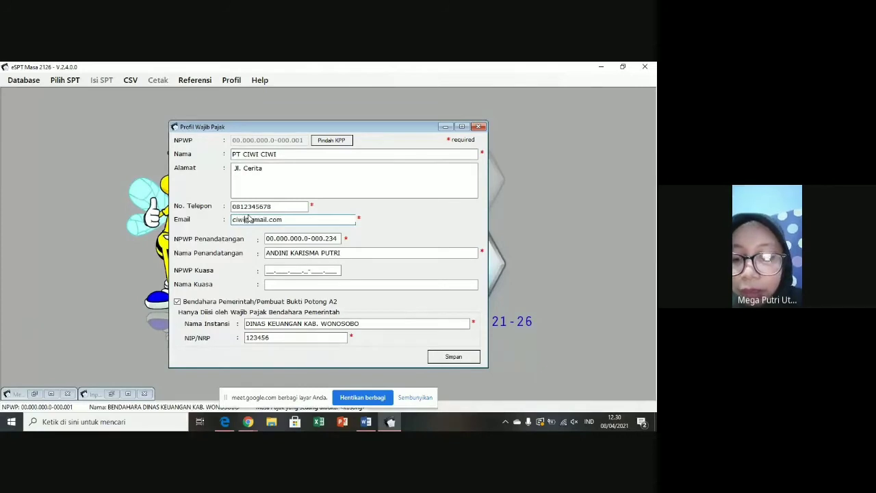
click(339, 238)
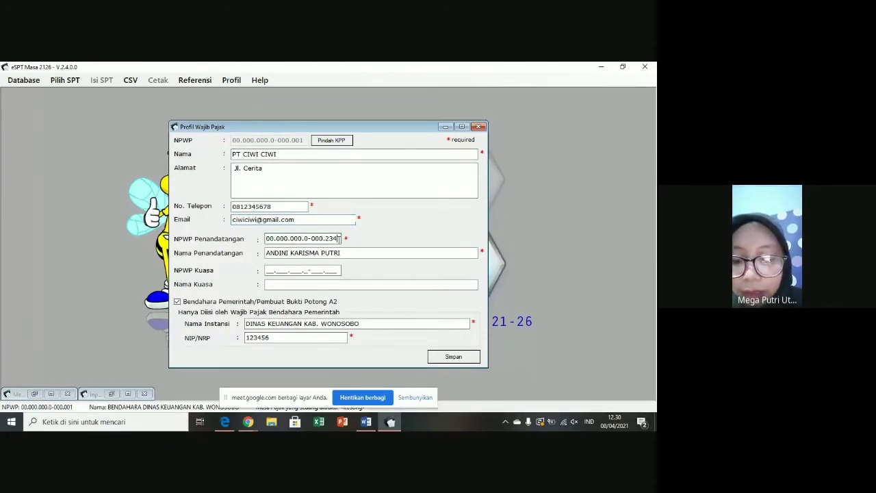
key(BackSpace)
key(BackSpace)
key(BackSpace)
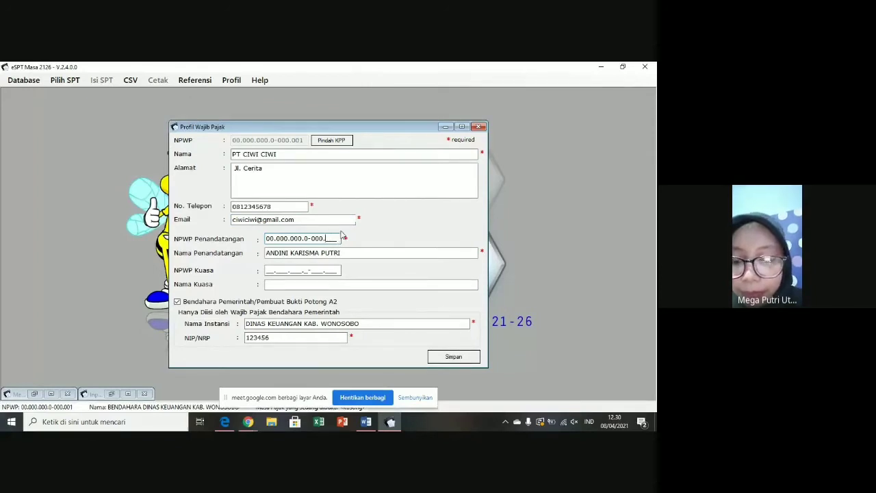
key(Tab)
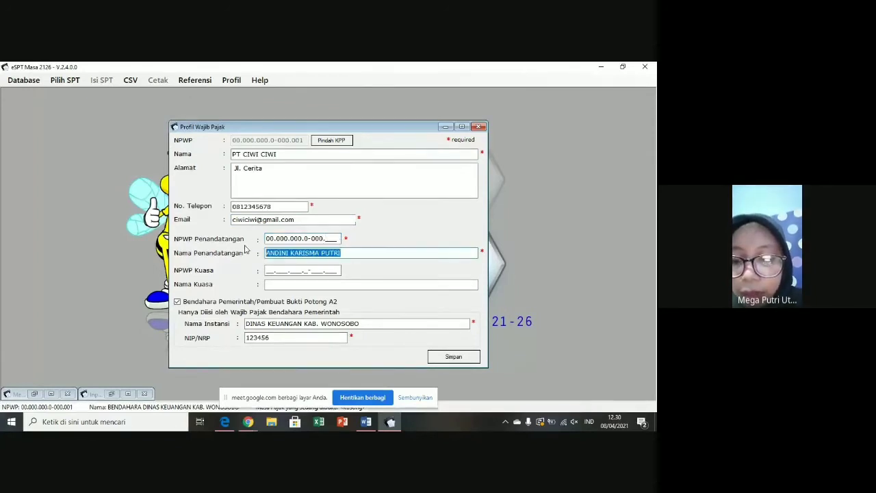
key(BackSpace)
drag(360, 323, 243, 340)
key(BackSpace)
key(BackSpace)
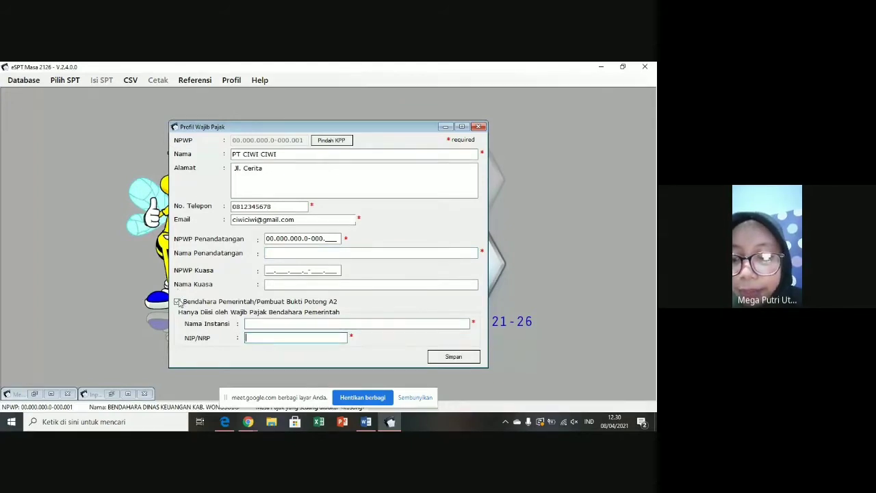
- Untick the government treasurer option, complete the signer's NPWP and name, and save the profile
click(177, 301)
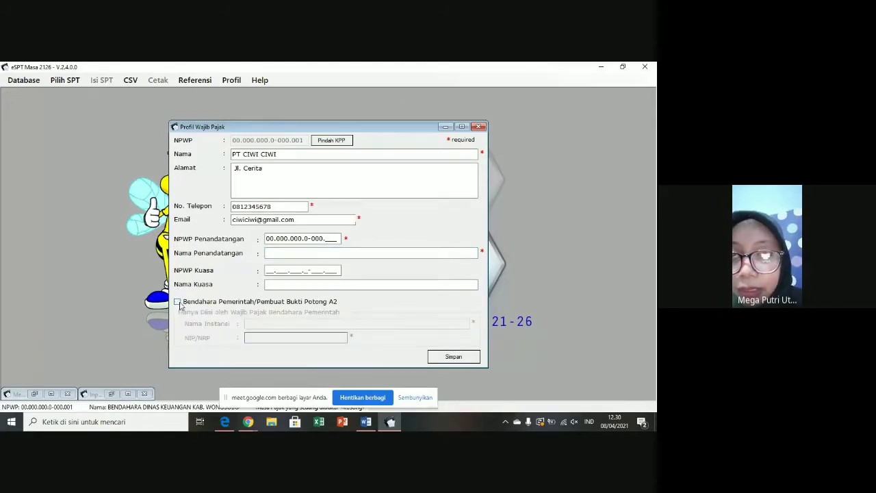
click(333, 241)
text(123)
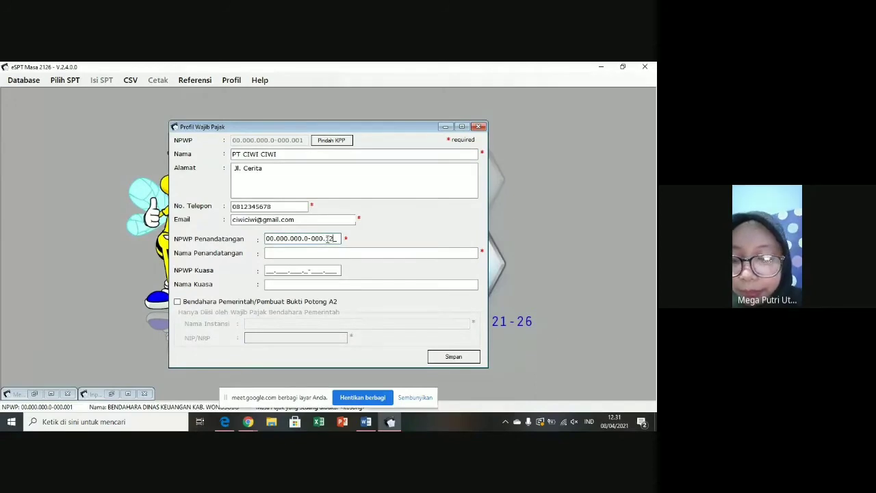
click(323, 253)
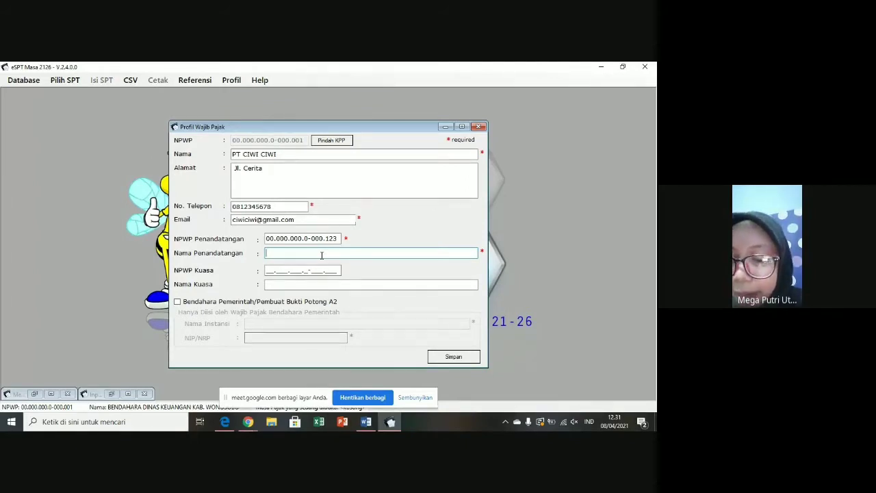
text(a)
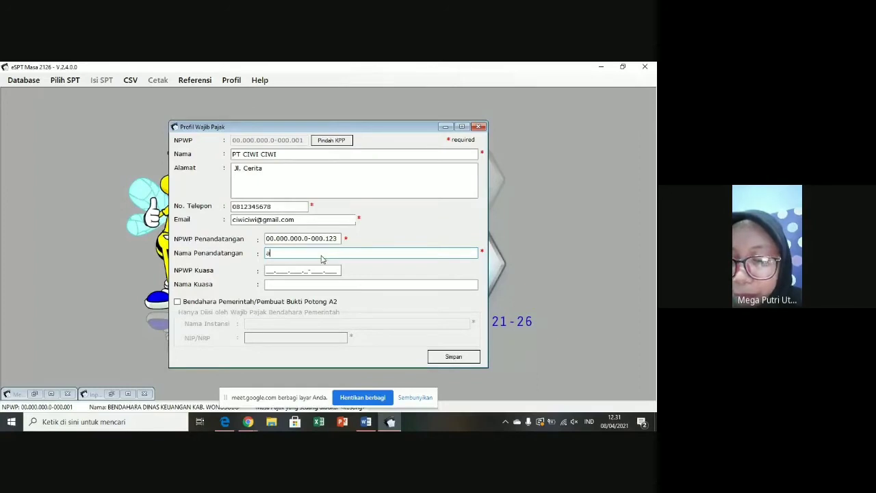
text(ldebaran)
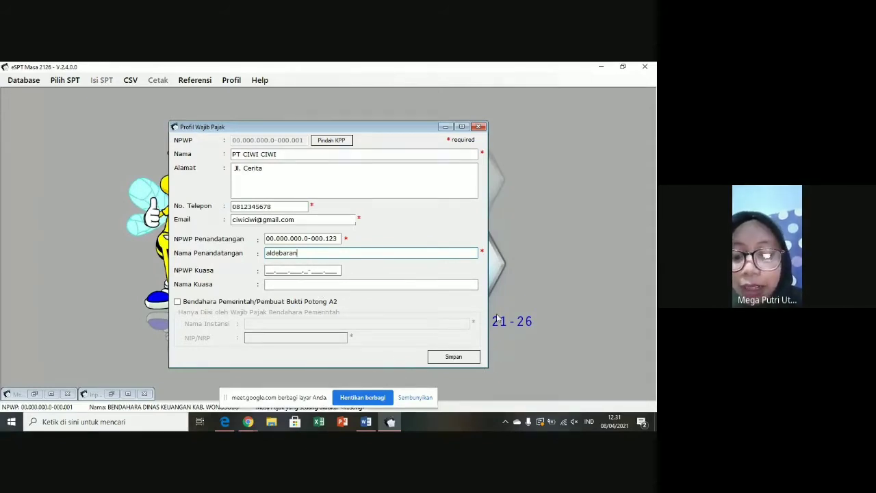
click(454, 356)
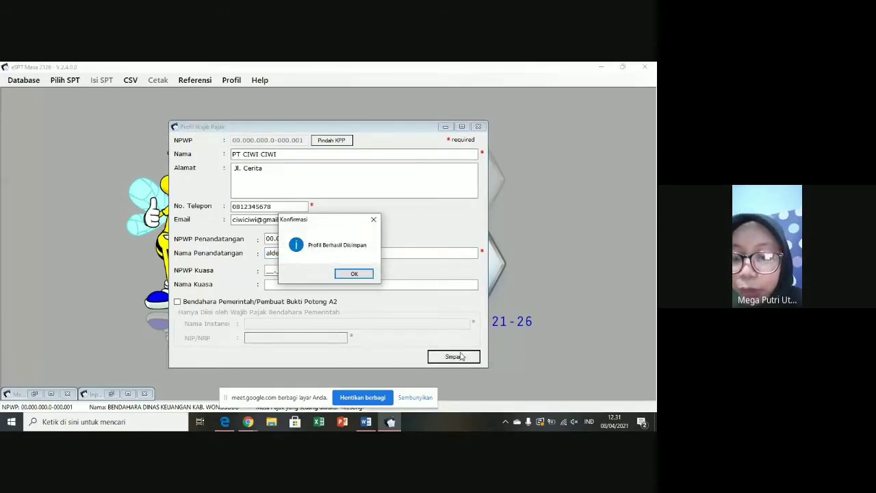
click(357, 274)
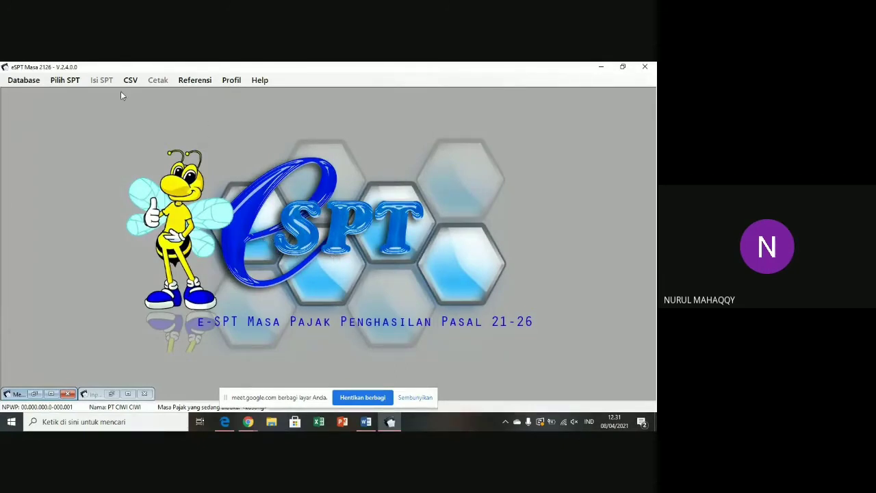
click(62, 82)
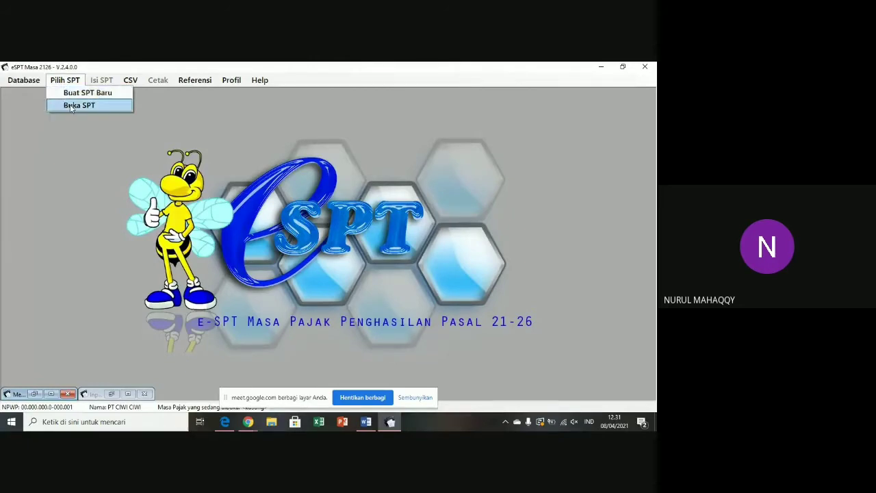
click(71, 93)
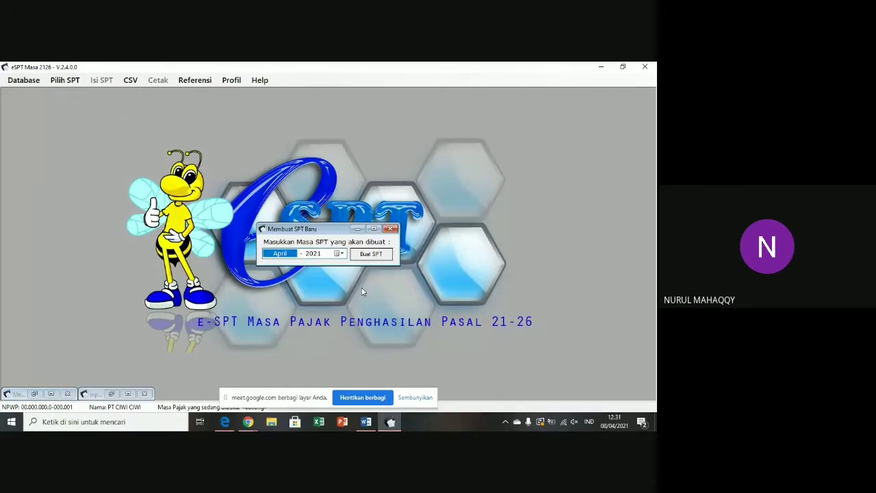
click(340, 253)
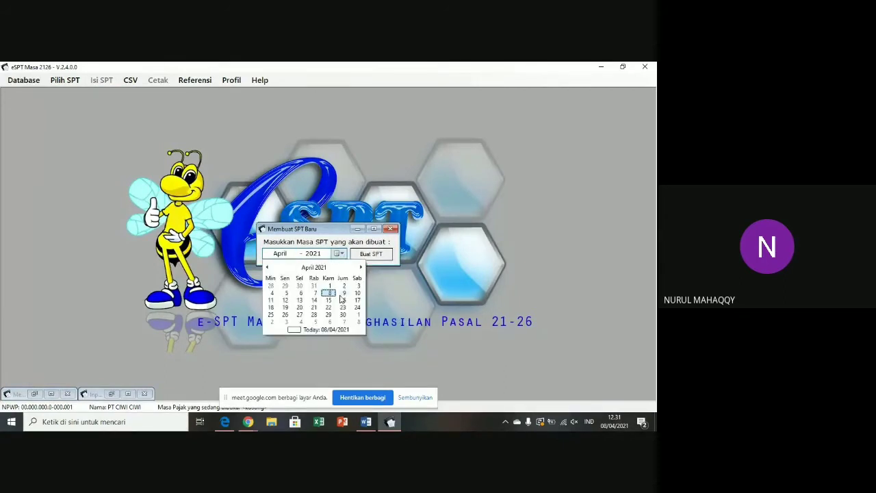
click(314, 267)
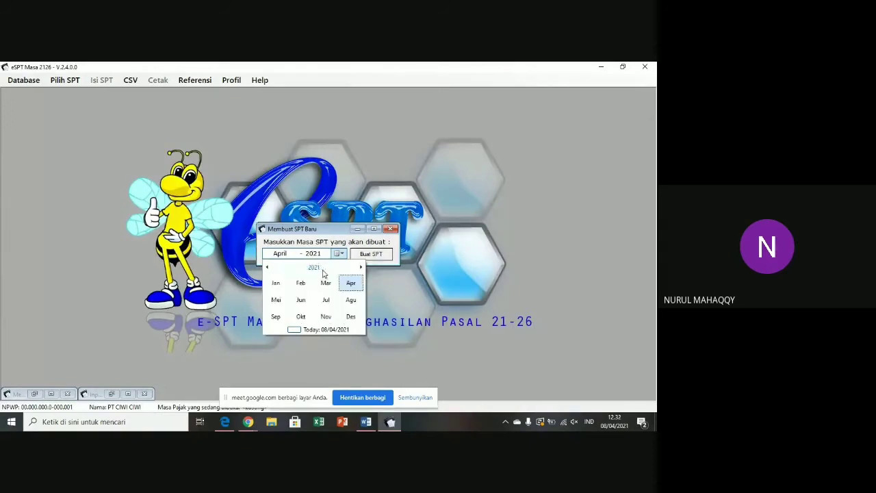
click(267, 267)
click(266, 267)
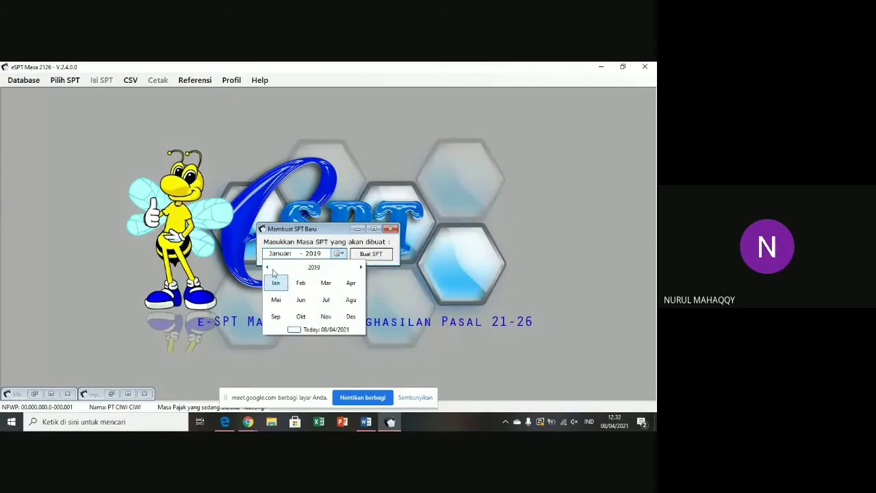
click(351, 316)
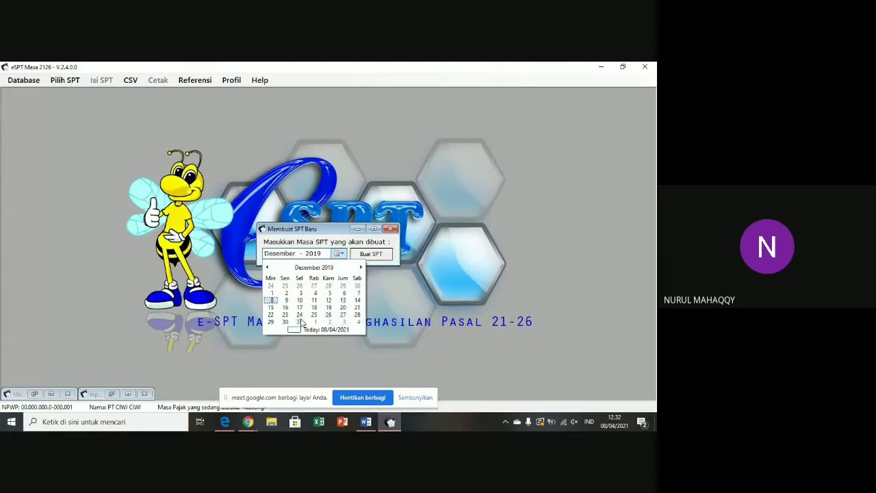
click(301, 323)
click(372, 254)
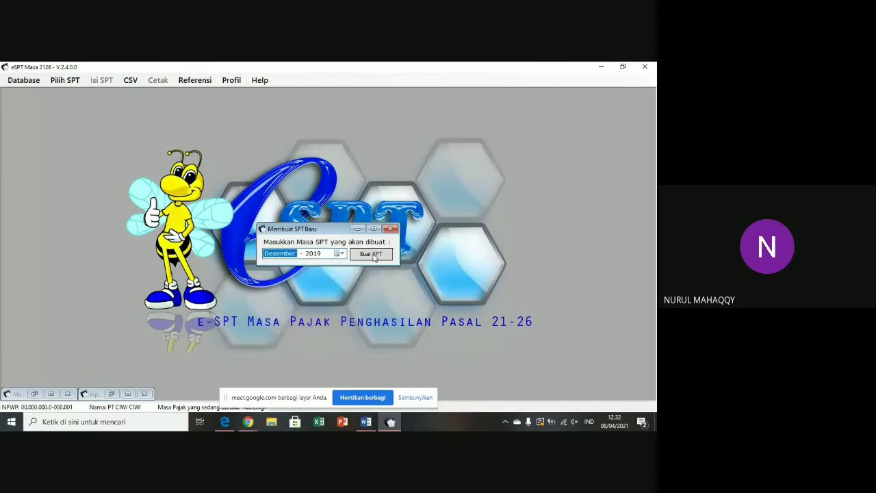
click(372, 254)
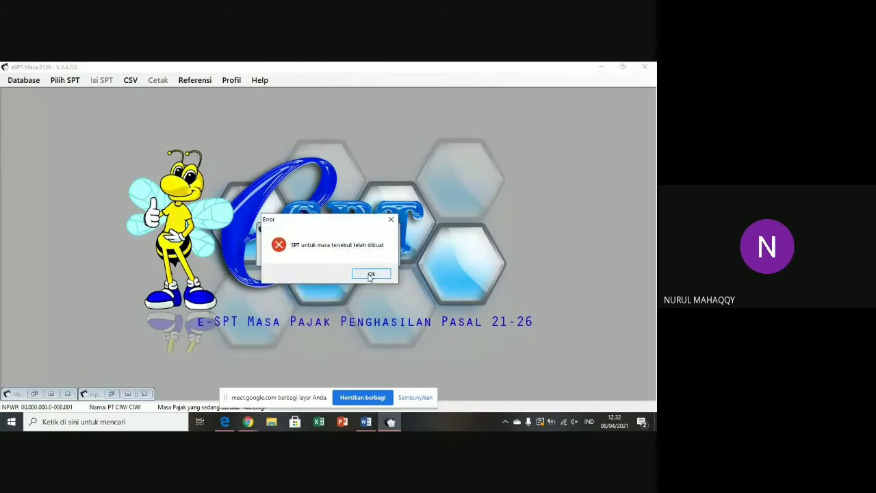
click(370, 274)
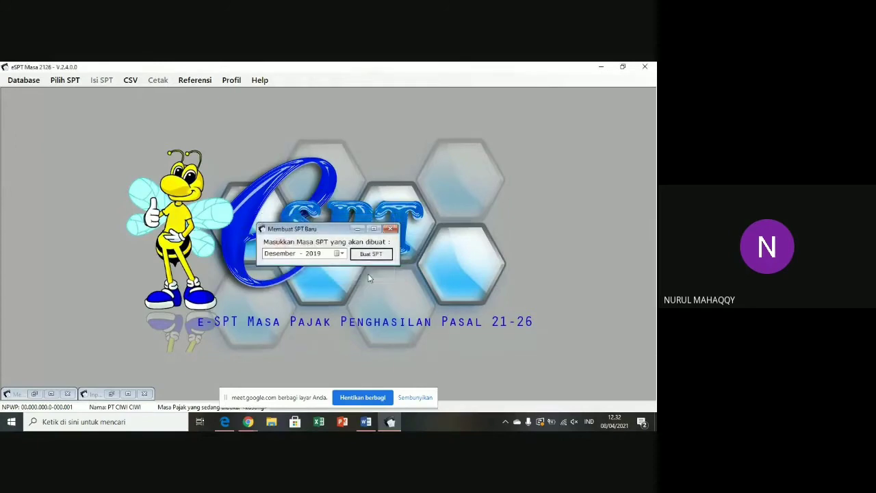
click(391, 229)
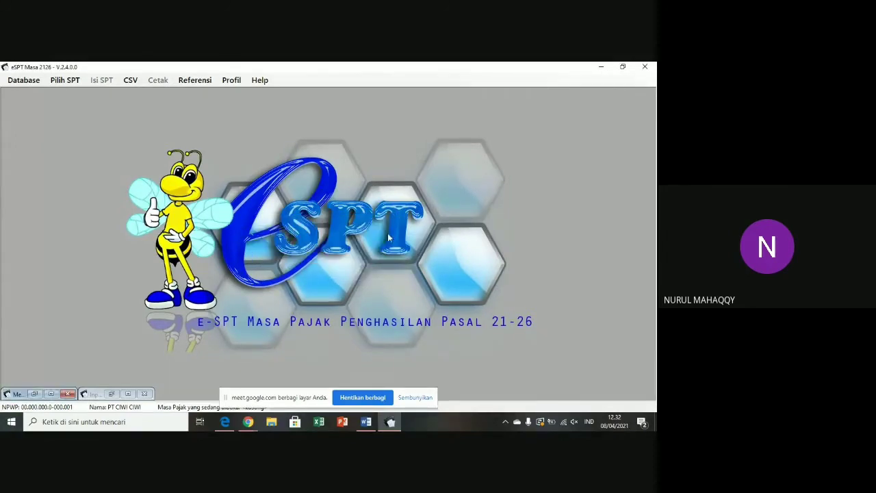
- Open the existing Desember 2019 SPT from the list of created SPTs
click(65, 80)
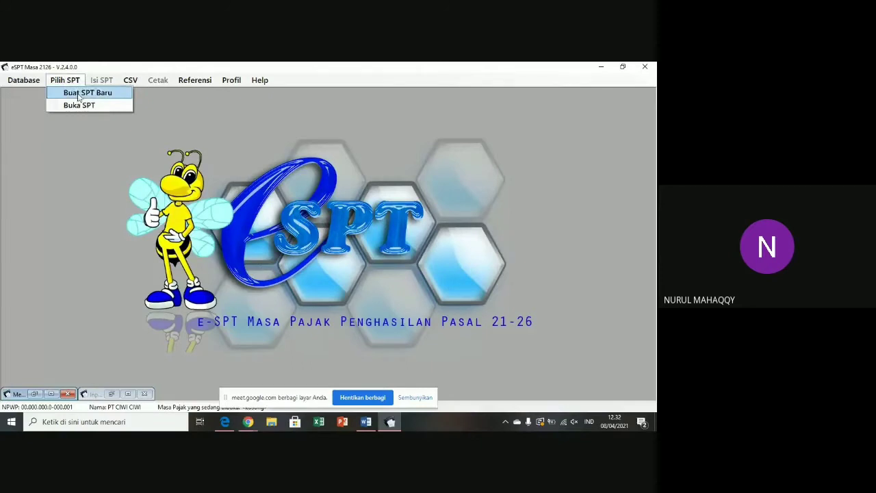
click(79, 105)
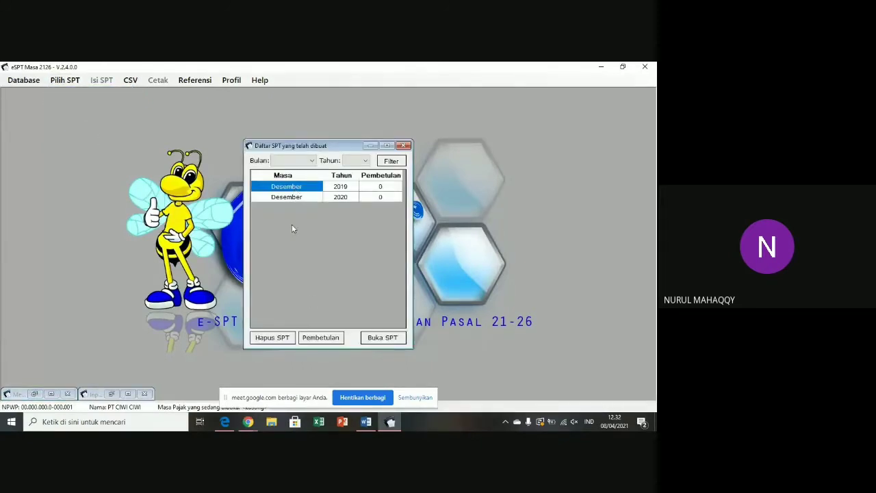
click(391, 346)
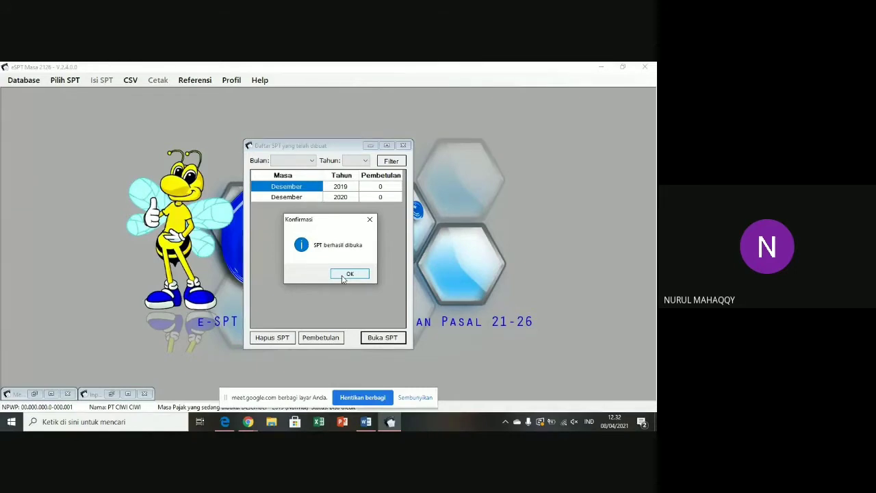
click(344, 274)
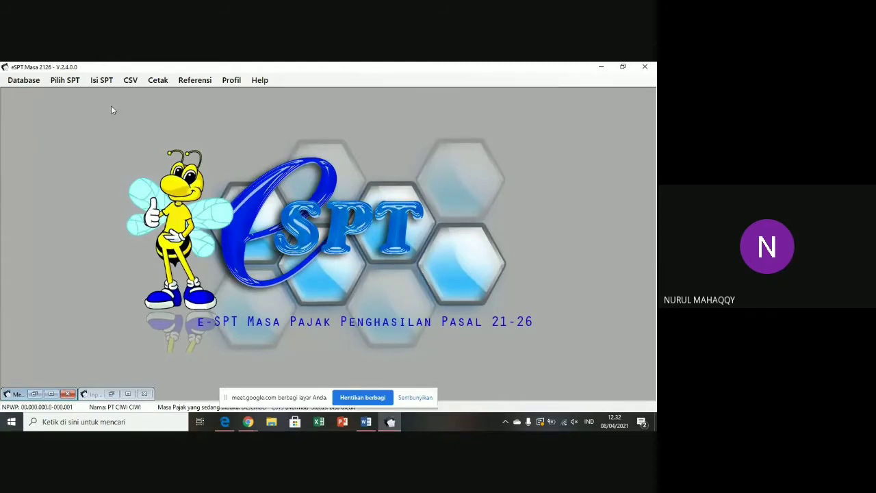
- Show the 12-2019 Bukti Potong A1 list and start a new A1 slip
click(102, 83)
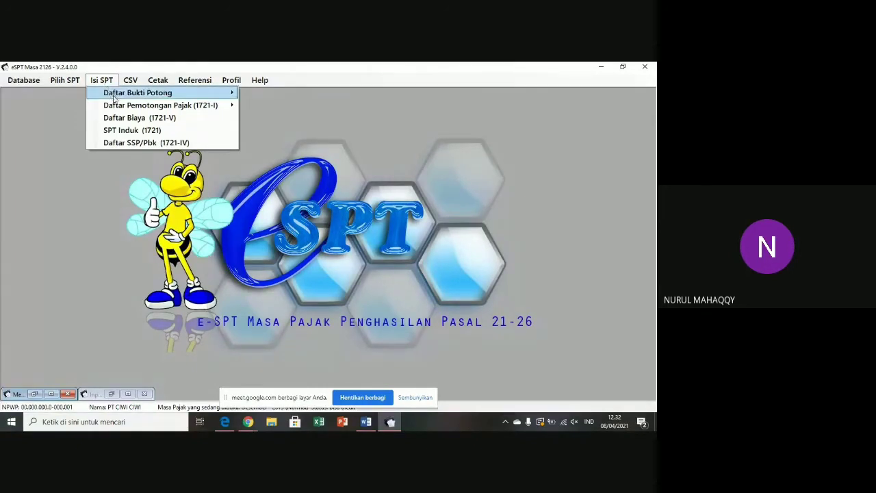
mouse_move(116, 106)
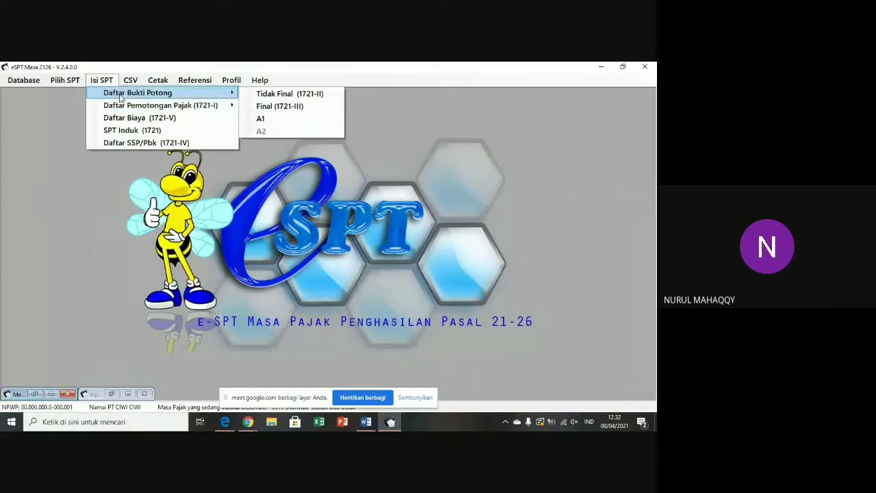
click(259, 120)
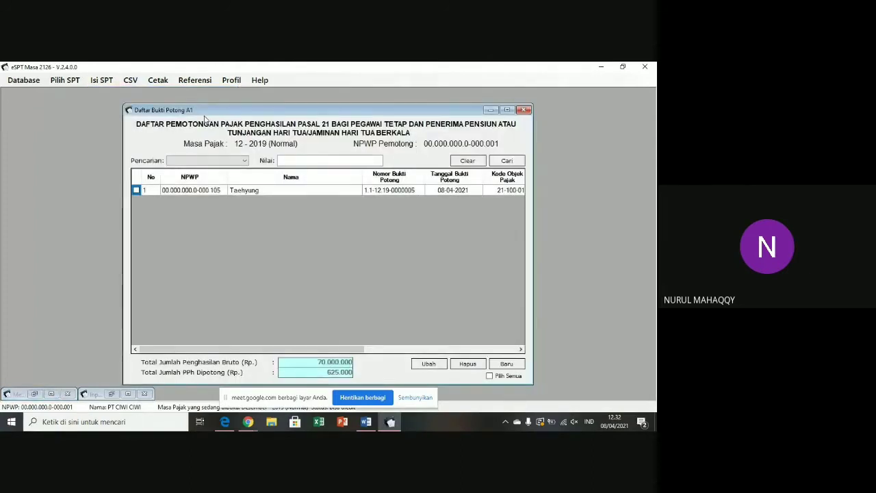
click(506, 363)
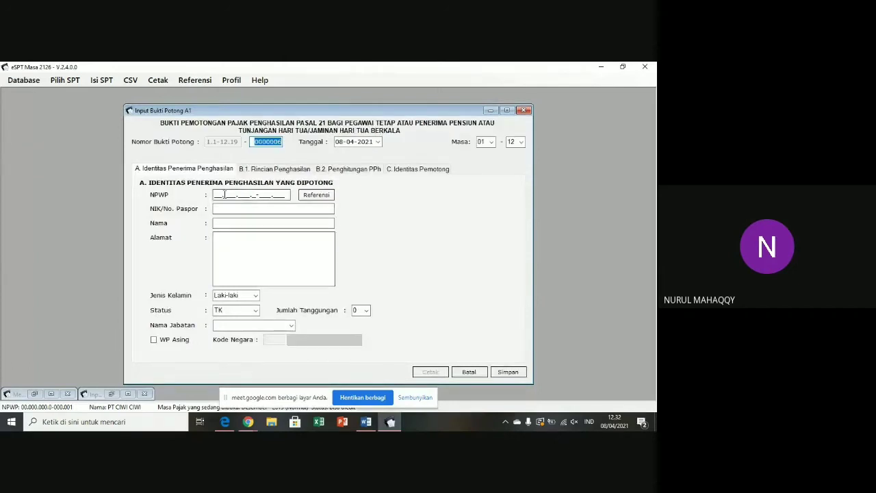
- Fill the recipient's details from their NPWP, keep marital status TK, then move to B.1 Rincian Penghasilan
click(217, 194)
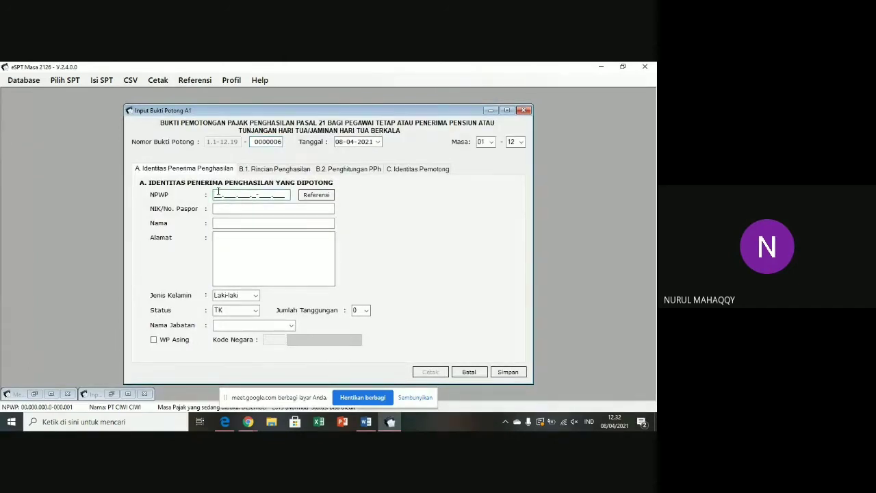
text(08)
text(00000000)
text(00.000.000.0-000.)
text(1)
text(0)
text(5)
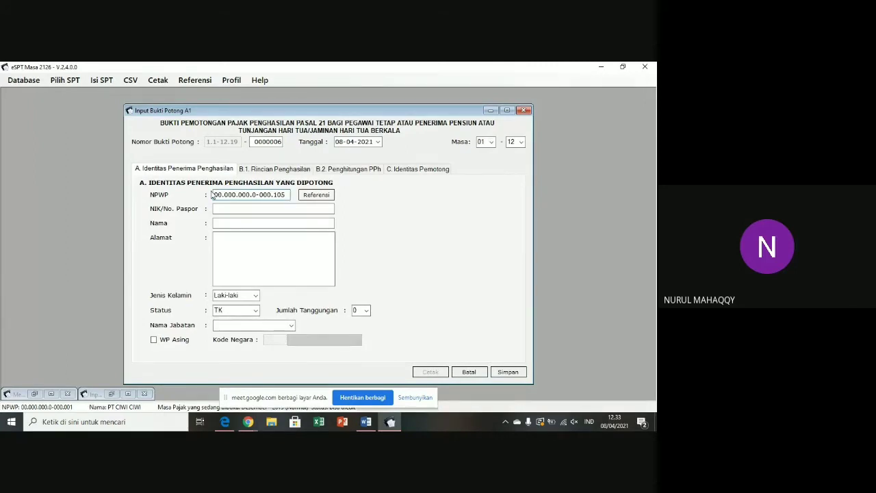
click(222, 209)
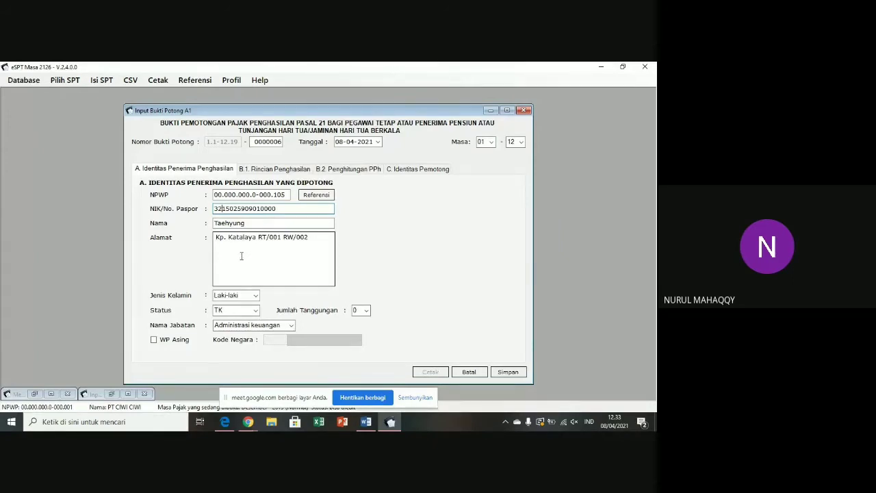
click(254, 309)
click(251, 320)
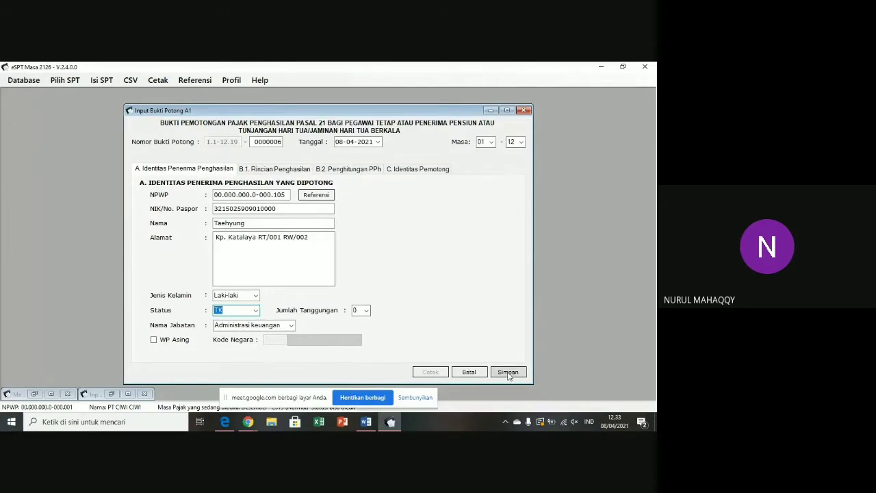
click(245, 171)
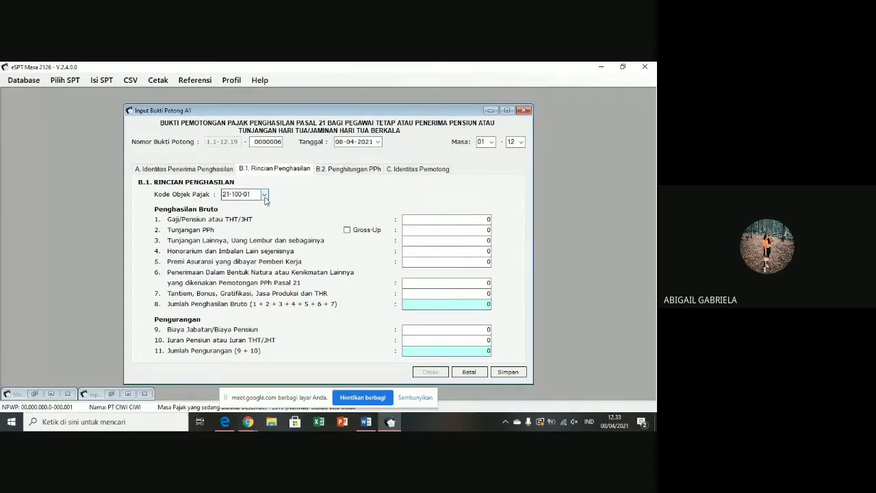
- Choose object code 21-100-01 and set the Gaji/Pensiun salary to 60.000.000
click(265, 195)
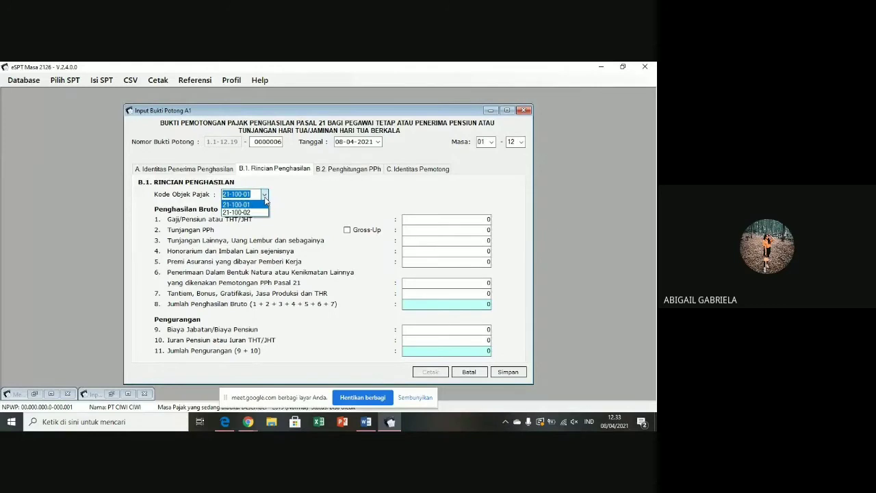
click(255, 205)
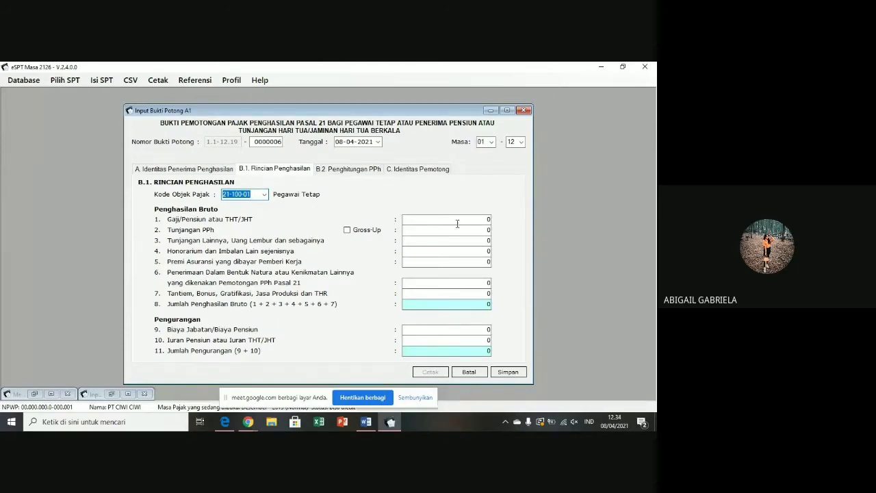
click(488, 219)
key(BackSpace)
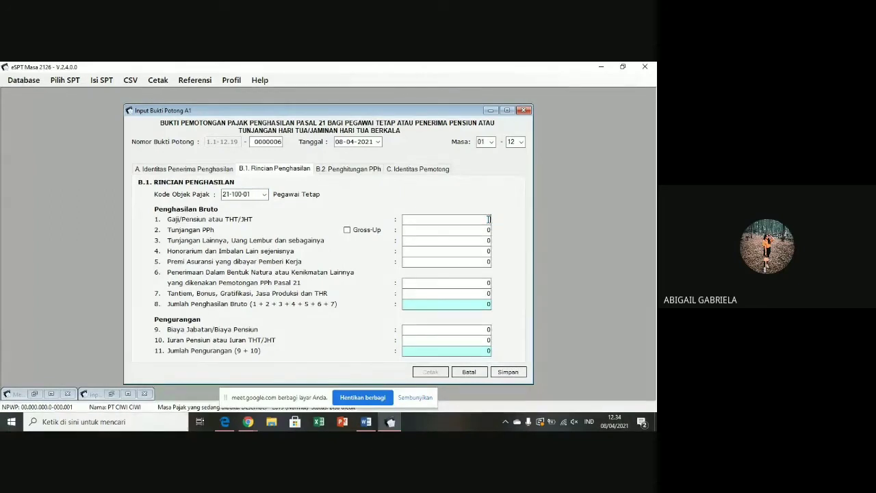
text(60000000)
click(470, 236)
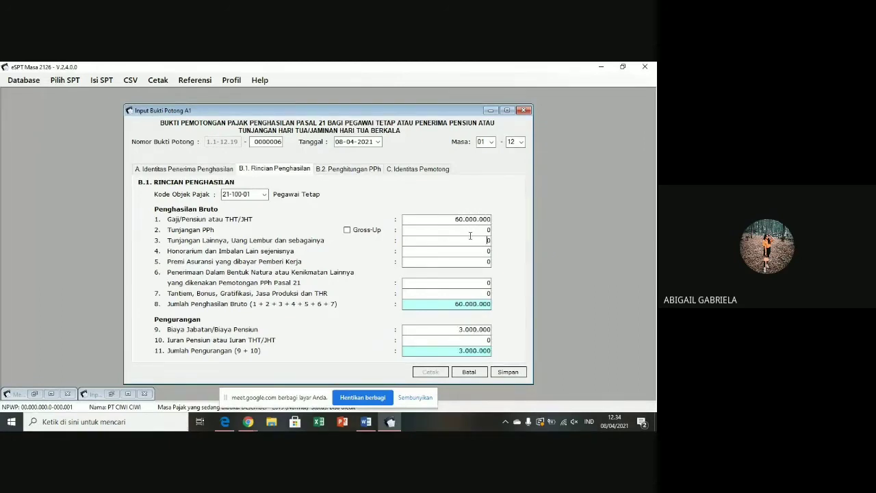
- Enter a 10.000.000 Tantiem/Bonus in row 7 and check the B.2 PPh 21 result
click(459, 296)
key(Delete)
text(10000000)
click(437, 305)
click(355, 171)
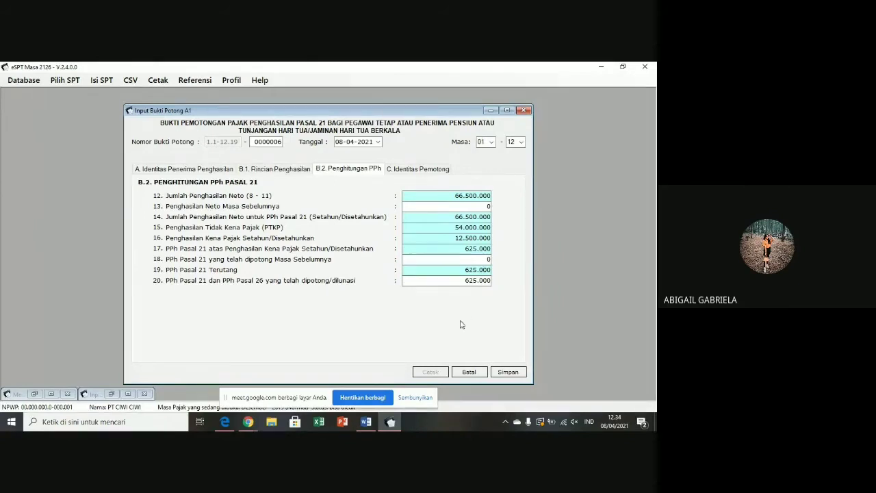
- Save Bukti Potong 0000006 without starting another, then close the A1 list
click(414, 169)
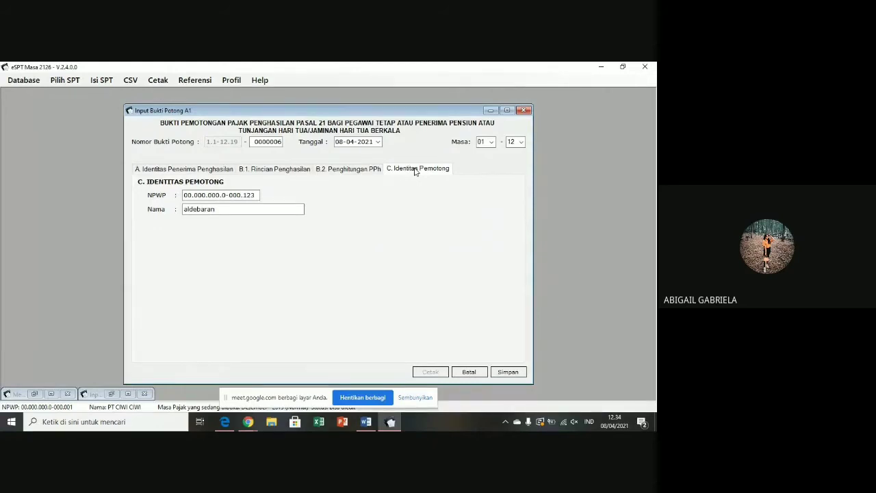
click(506, 373)
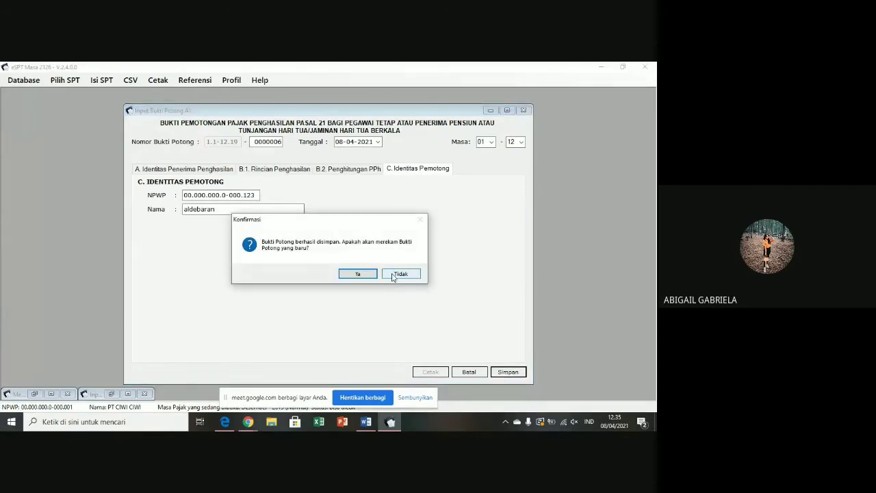
click(393, 274)
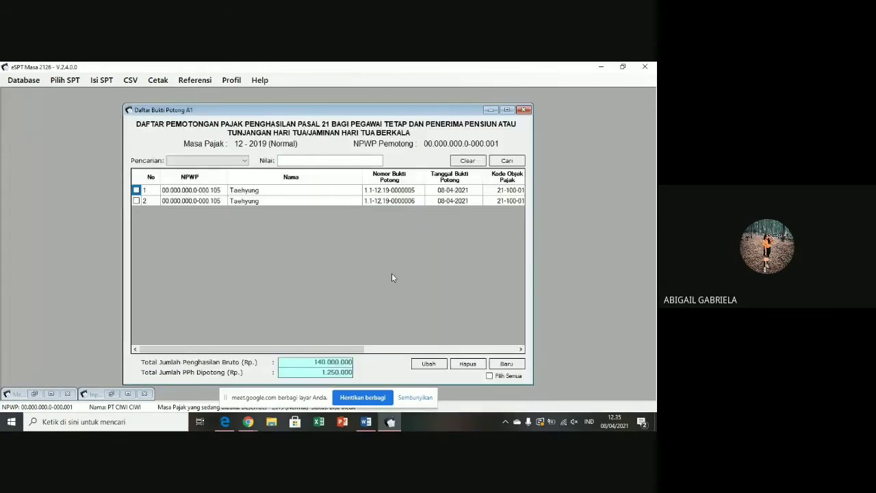
click(523, 110)
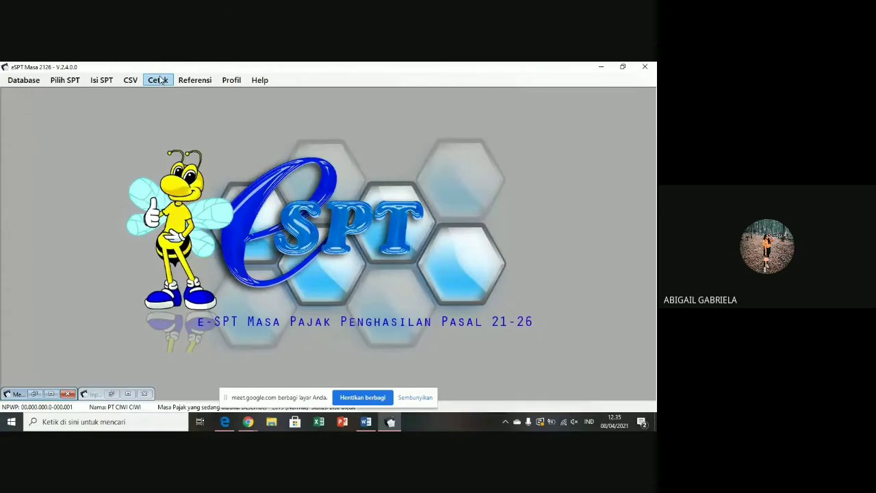
- Preview the first A1 record, number 0000005, as a printable Formulir 1721-A1 (BP A1)
click(159, 80)
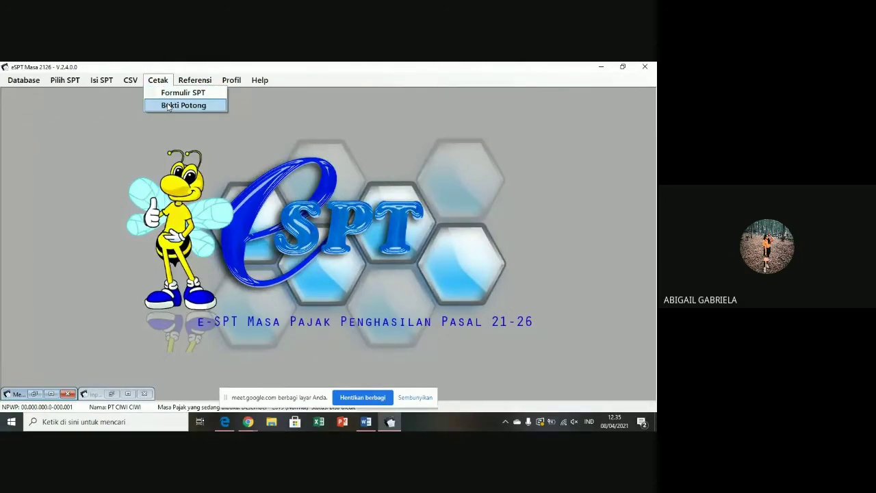
click(167, 106)
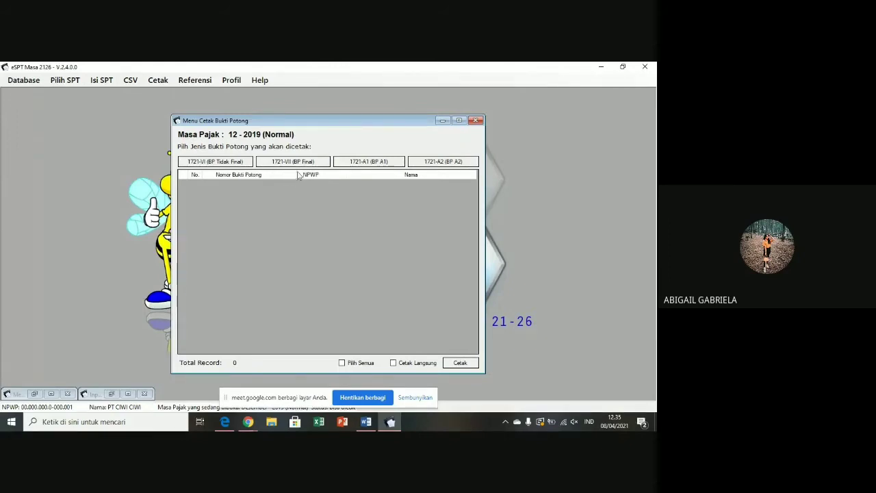
click(356, 164)
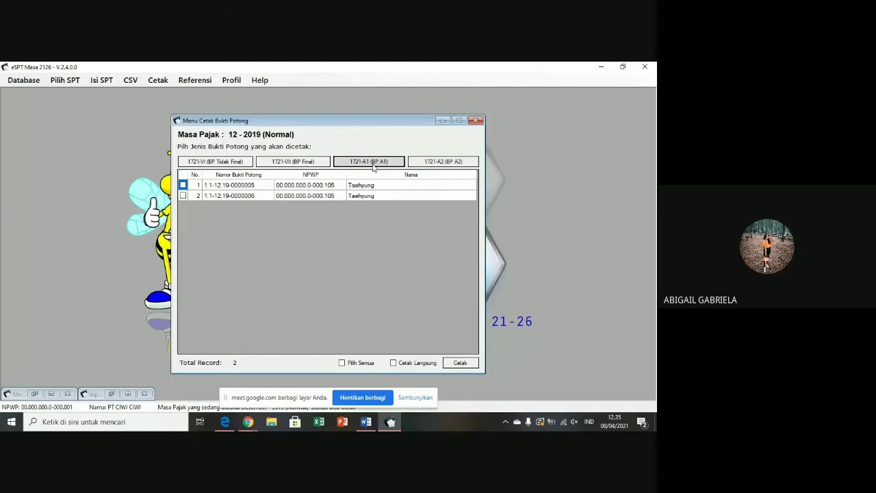
click(183, 186)
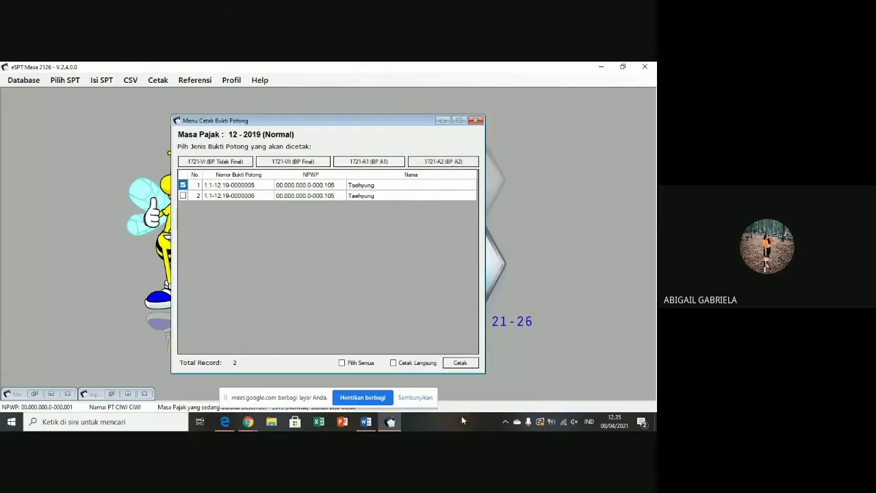
click(460, 363)
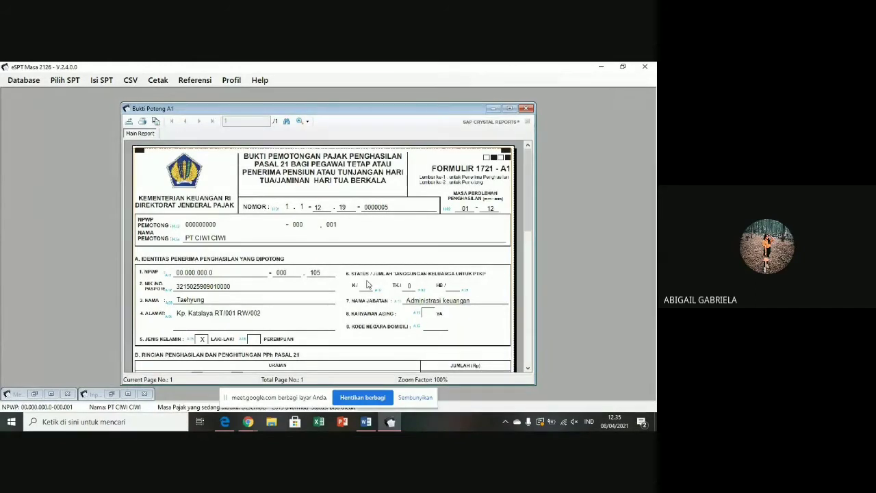
- Review the Formulir 1721-A1 preview, send it to the printer, and close it
scroll(368, 283, down, 2)
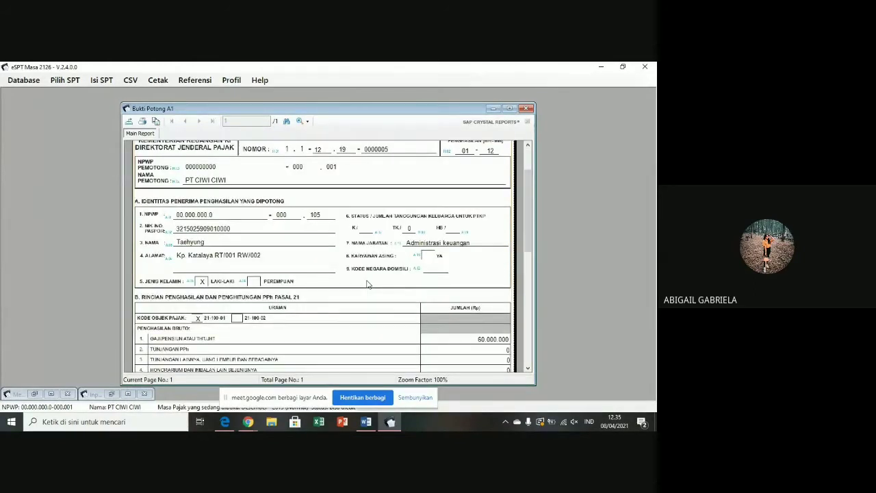
scroll(366, 282, down, 5)
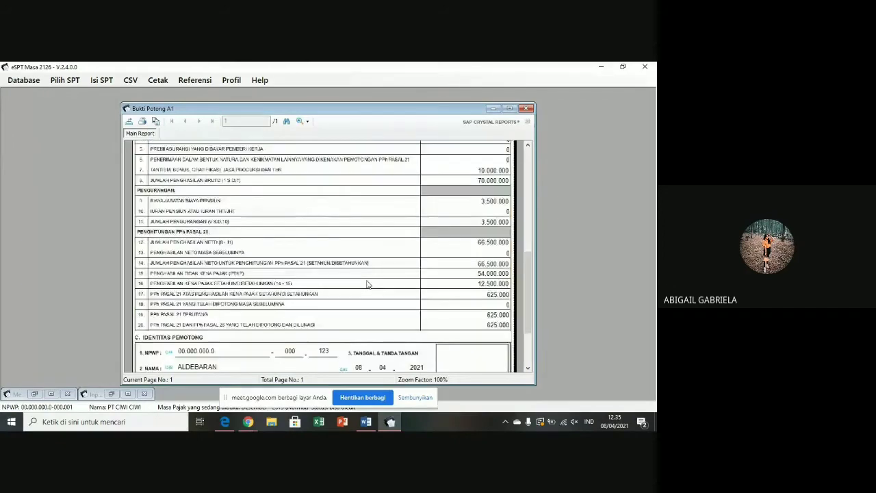
scroll(366, 280, up, 7)
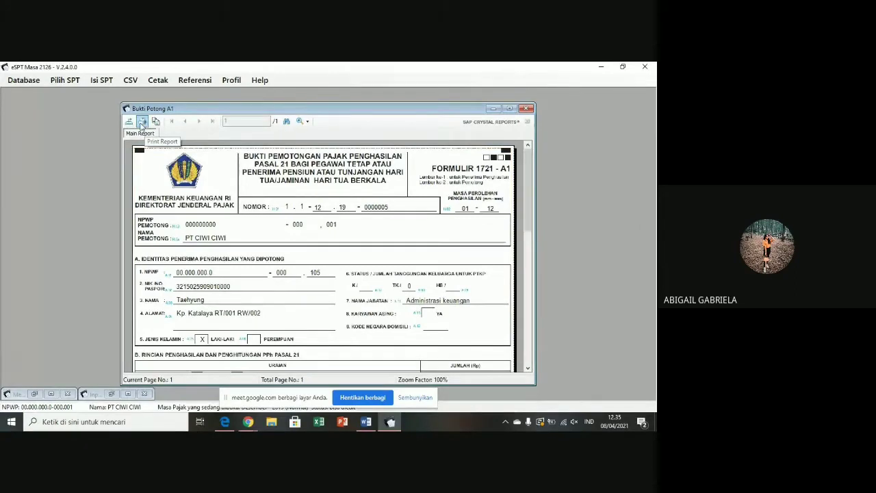
click(143, 123)
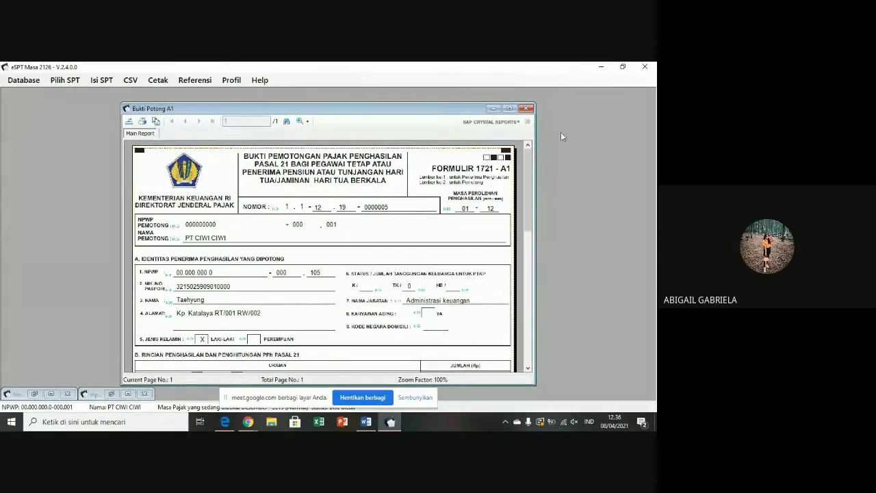
click(528, 108)
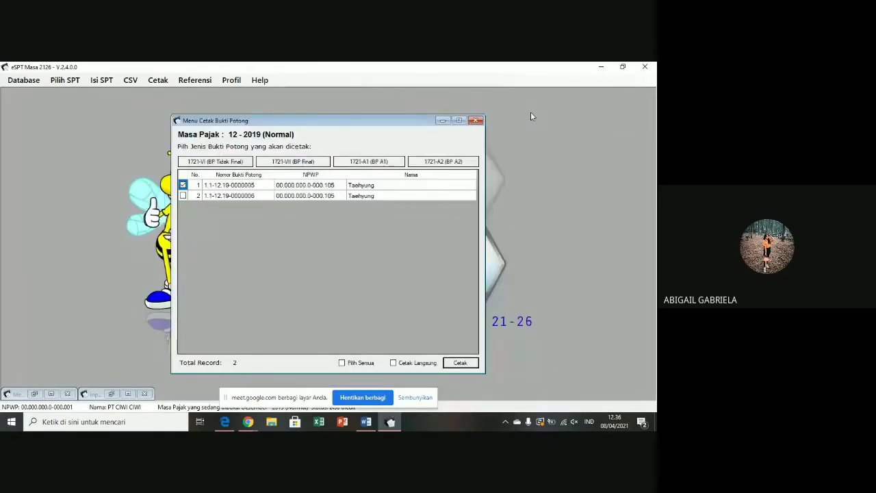
- Close the Menu Cetak Bukti Potong print selection dialog
click(477, 120)
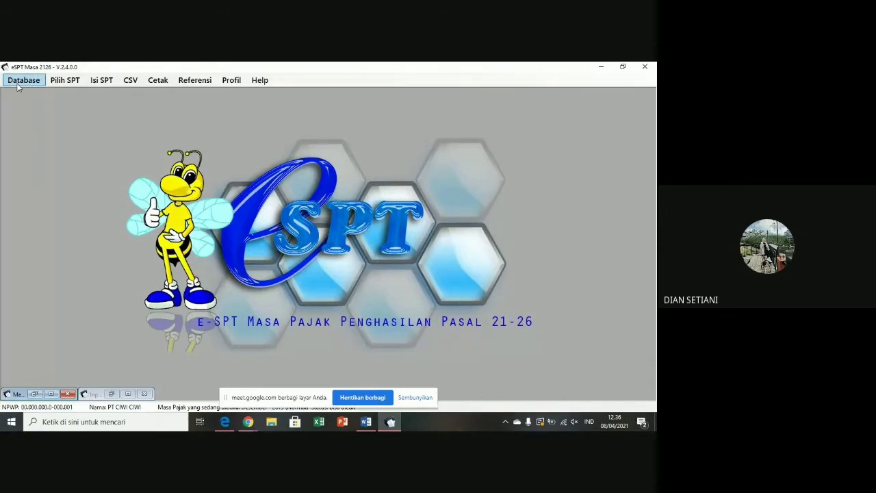
- Connect to the db2113.accdb database, log in with the administrator password, and confirm success
click(20, 81)
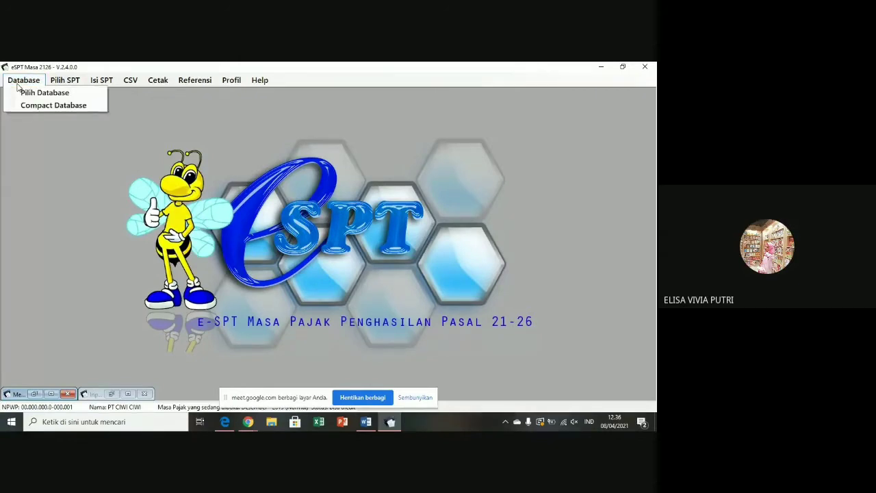
click(168, 171)
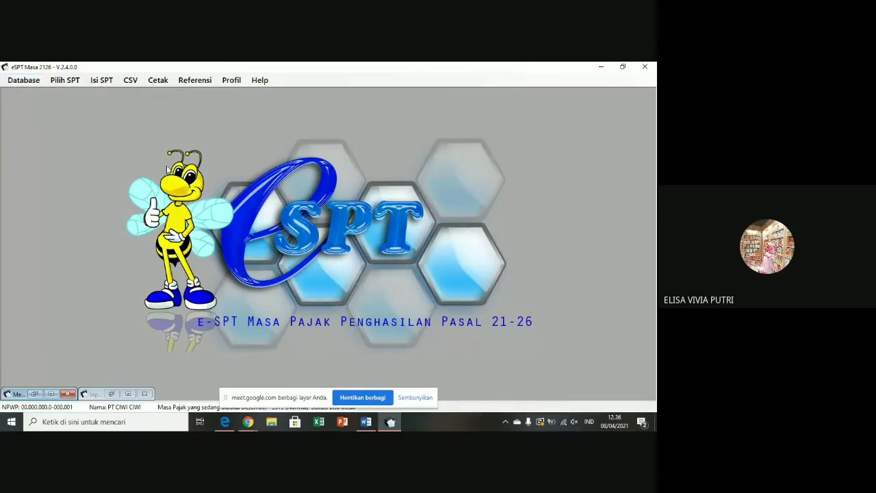
click(23, 82)
click(30, 92)
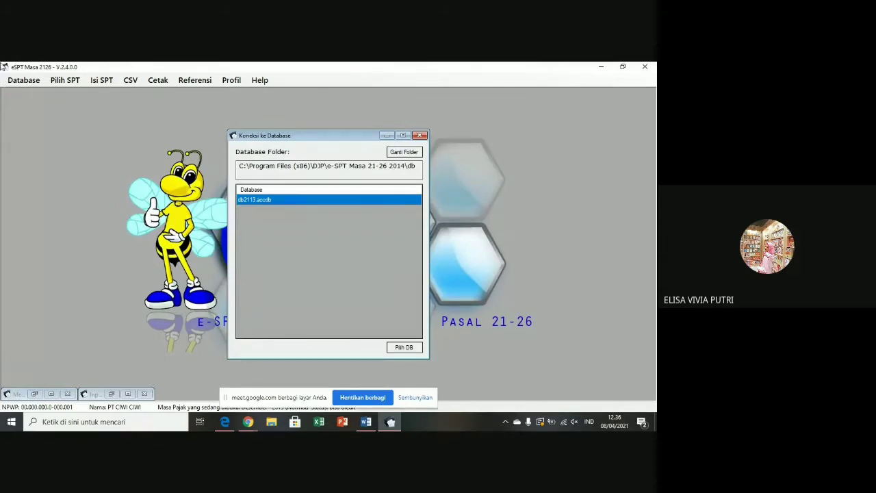
click(402, 348)
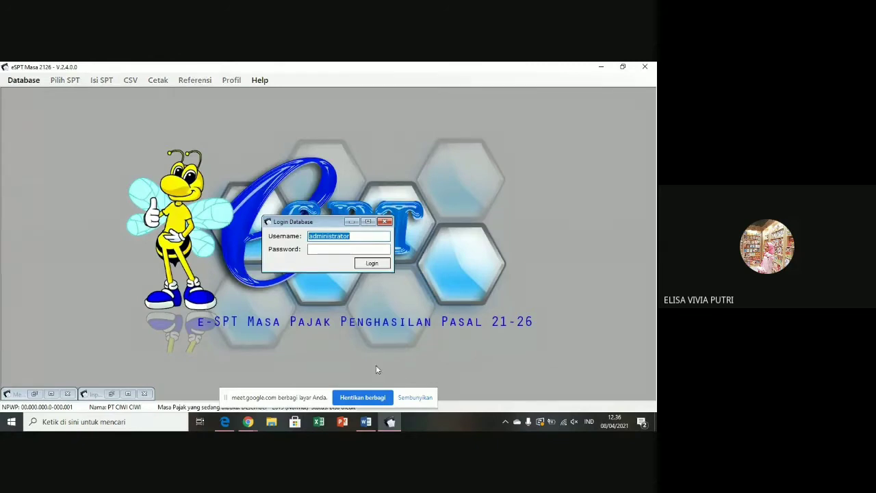
click(337, 250)
text(123)
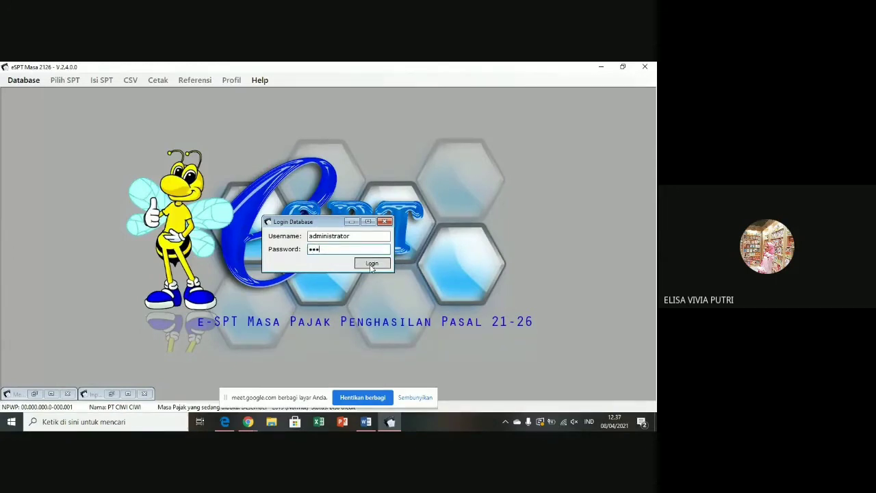
click(370, 266)
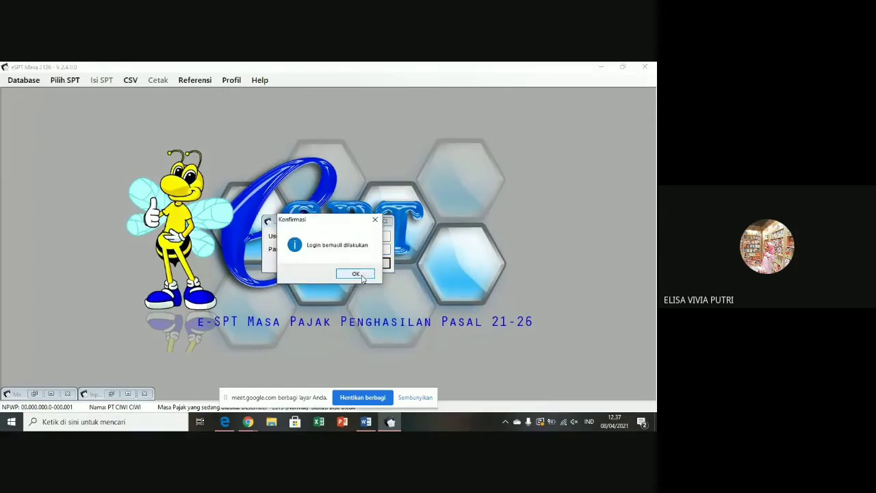
click(363, 275)
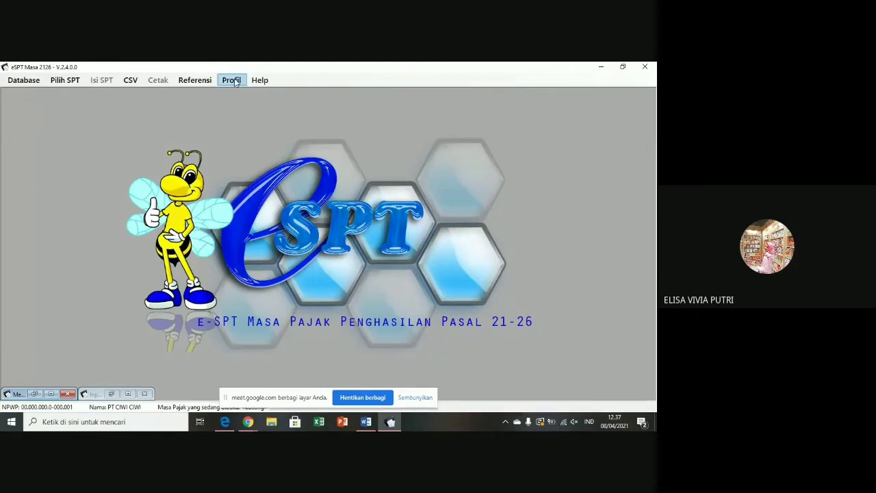
- In the taxpayer profile, clear the old company name, address, e-mail and signer details
click(232, 80)
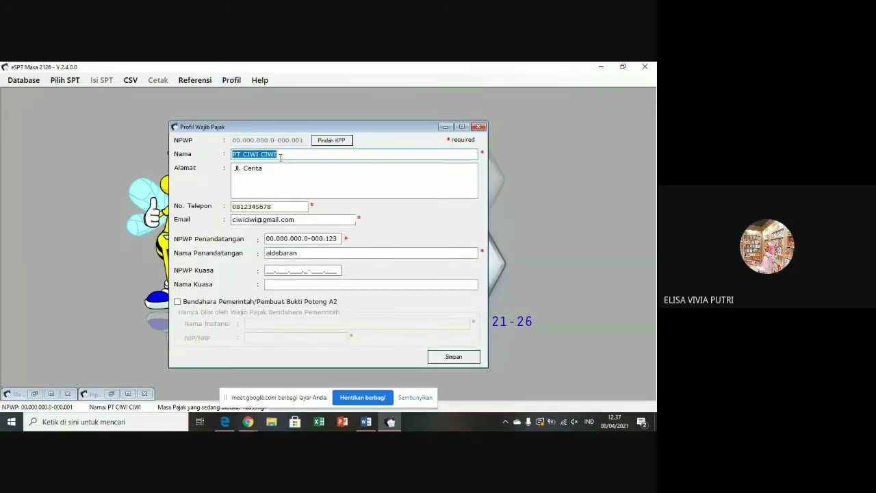
key(BackSpace)
drag(264, 168, 233, 168)
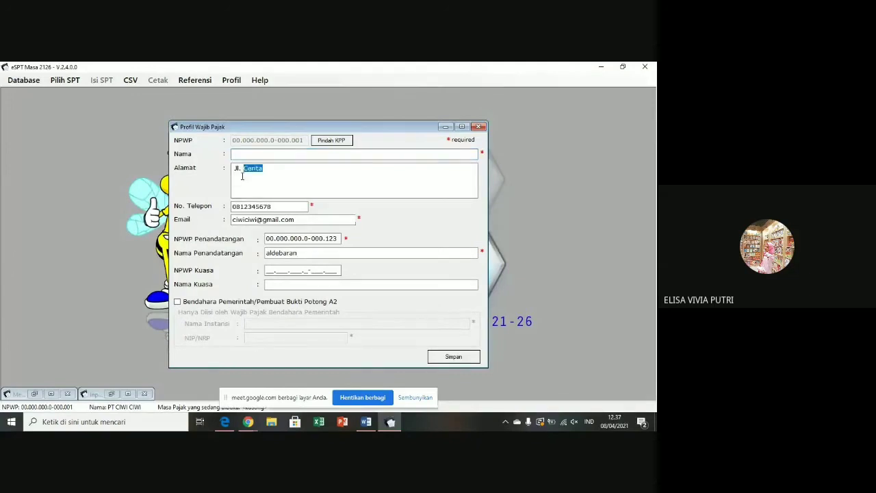
key(BackSpace)
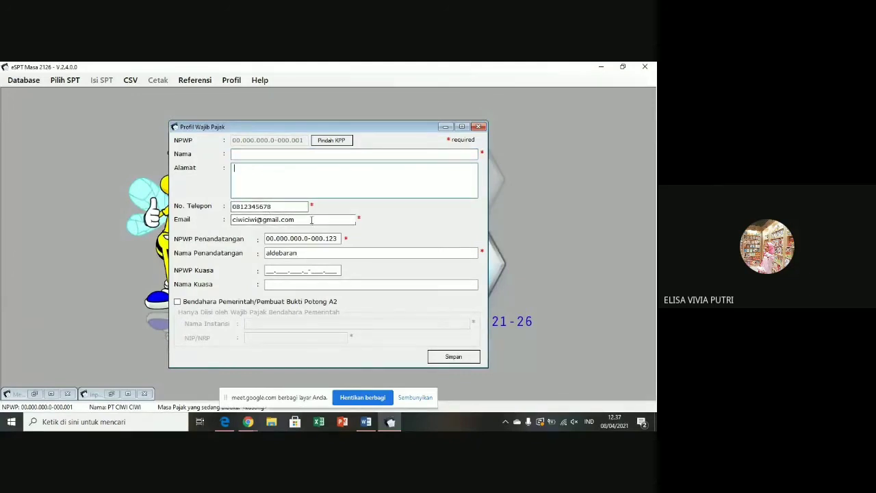
drag(311, 220, 231, 220)
key(BackSpace)
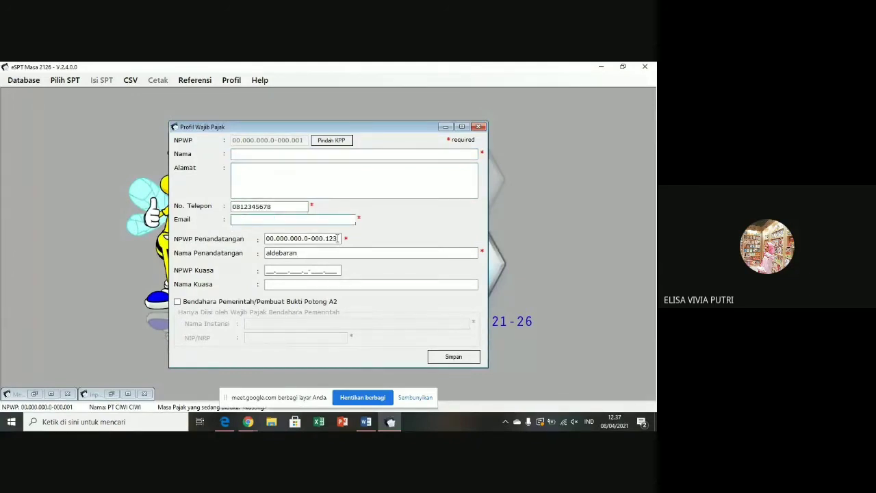
drag(336, 239, 241, 254)
key(BackSpace)
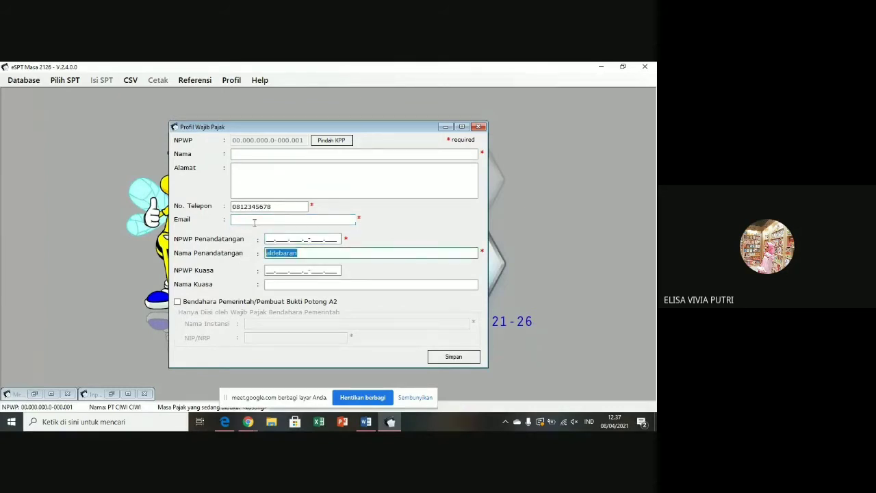
key(BackSpace)
- Enter the taxpayer name 'bendahara dinas keuangan kab. wonosobo'
click(252, 154)
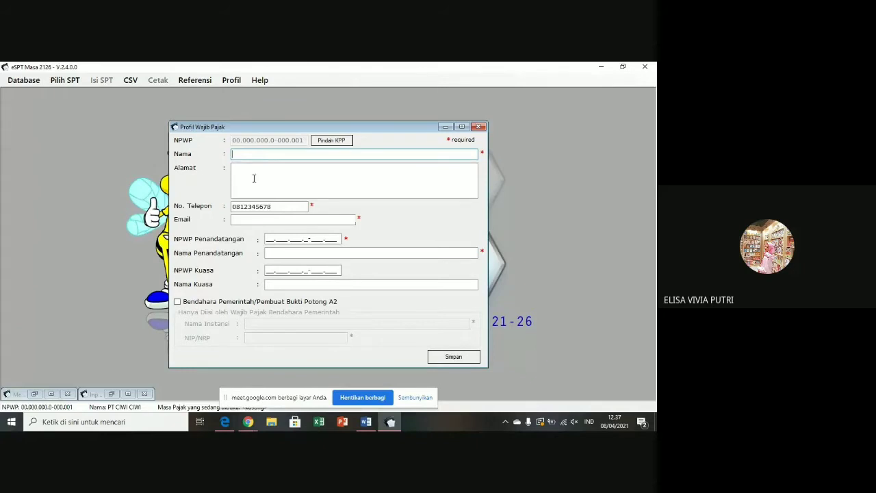
click(254, 179)
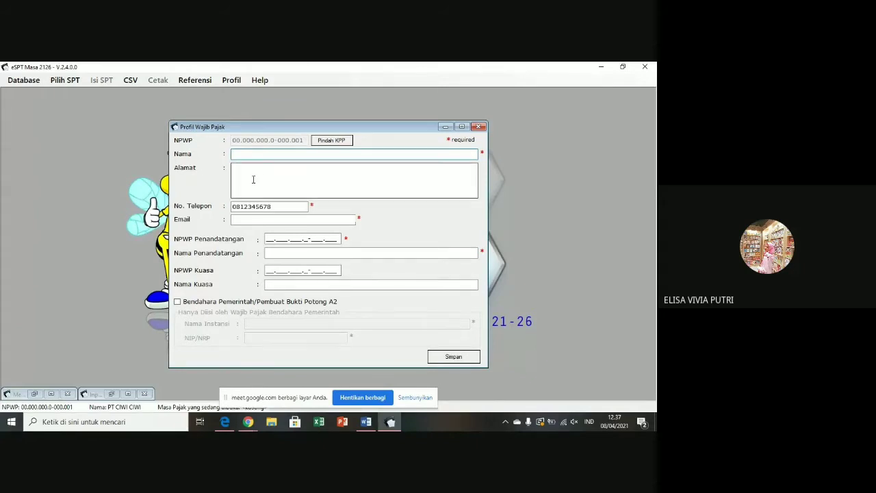
text(bendahara dinas keuanagan)
key(BackSpace)
key(BackSpace)
key(BackSpace)
key(BackSpace)
text(gan )
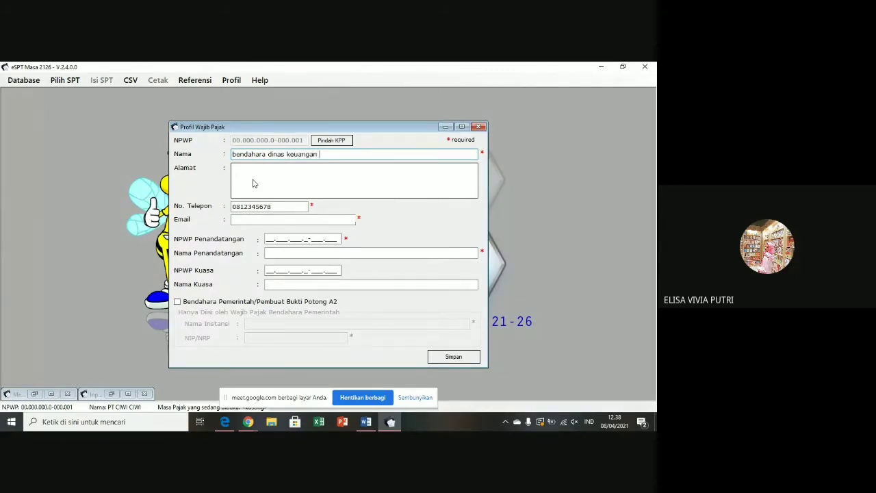
text(kab. wonosobo)
- Fill in the taxpayer's street address and contact e-mail
click(252, 180)
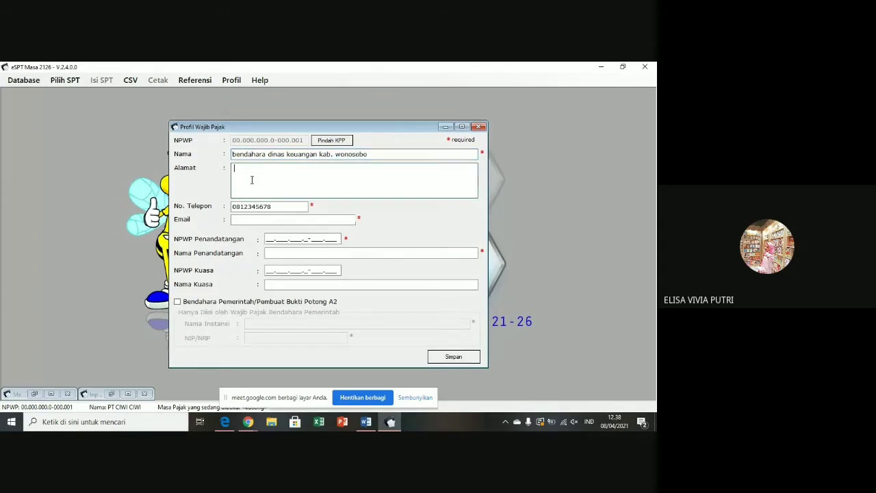
text(jl. Ahmad yani no 1 wonosobo)
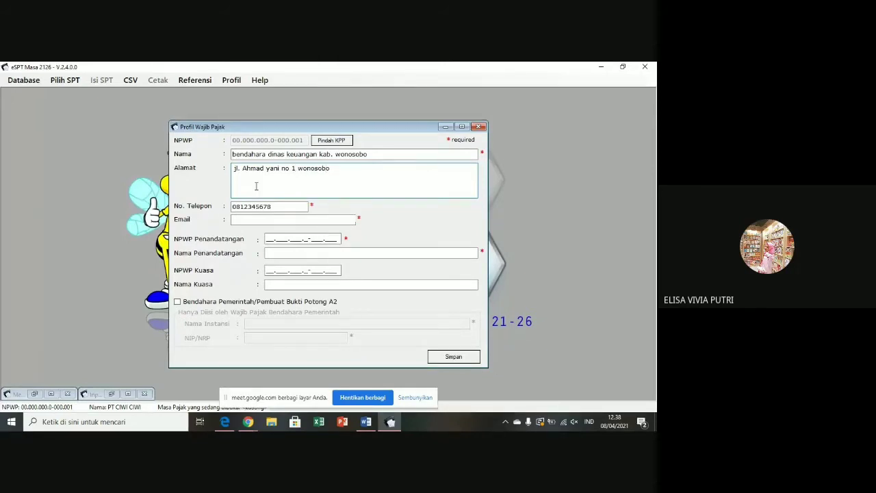
click(254, 206)
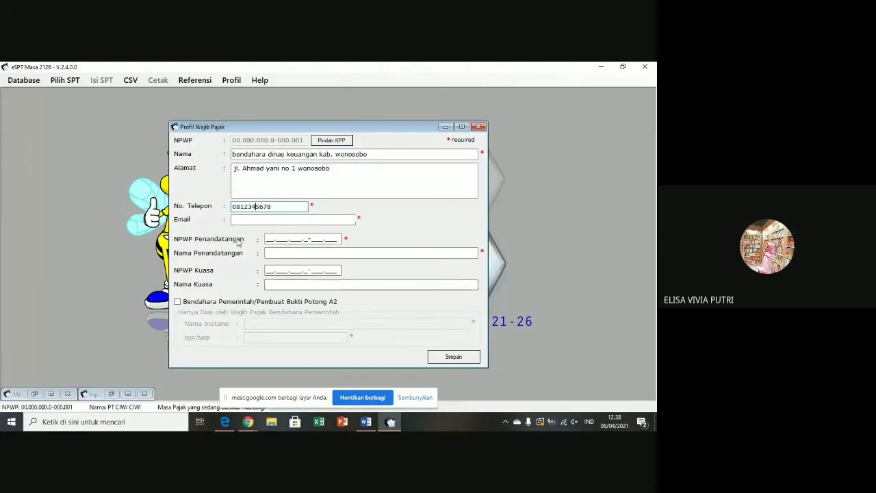
click(248, 221)
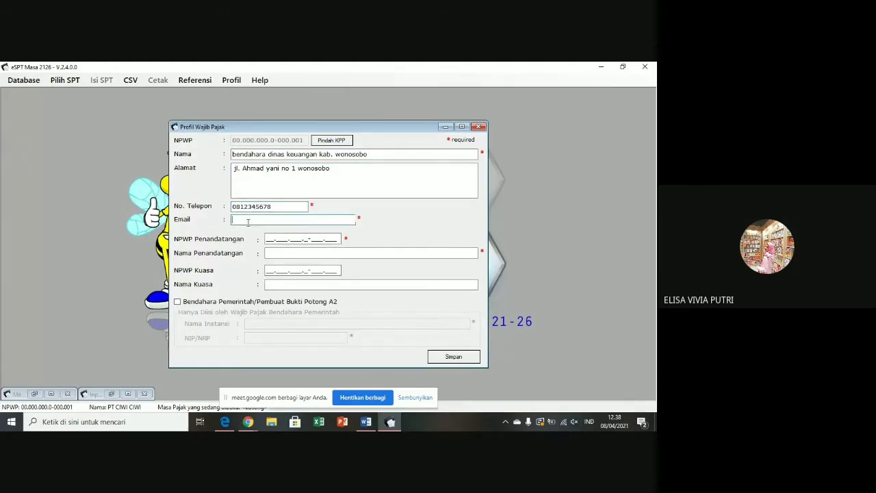
- Enter the signer's NPWP tax ID, correcting its first and last digits
click(268, 238)
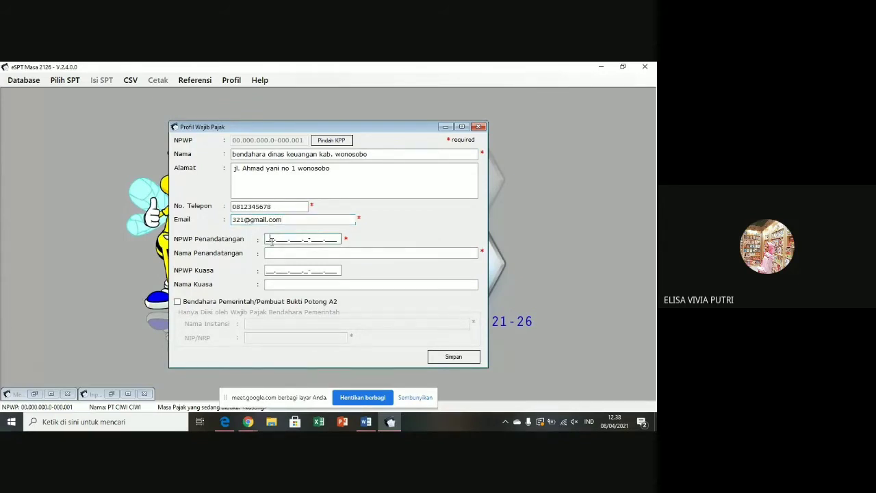
text(0.000.000.0-000.023)
click(267, 239)
key(Delete)
text(0)
click(336, 238)
key(BackSpace)
key(BackSpace)
key(BackSpace)
text(234)
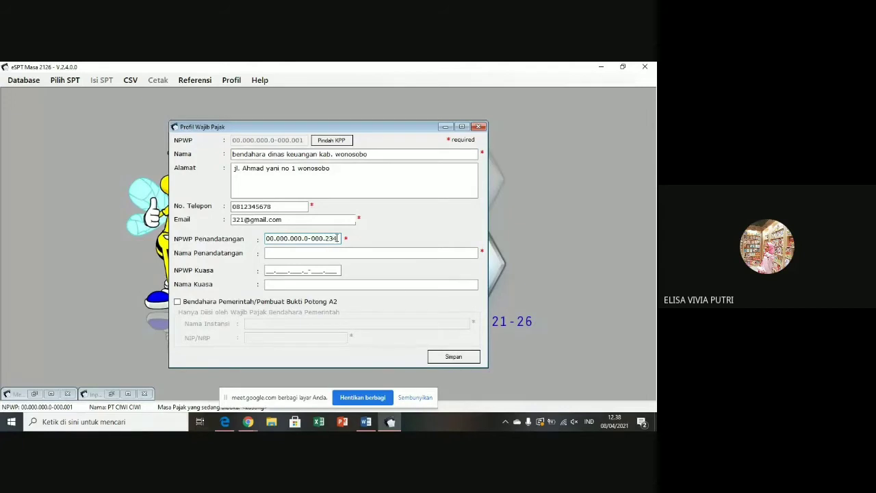
- Enter the signer's full name in Nama Penandatangan
click(330, 251)
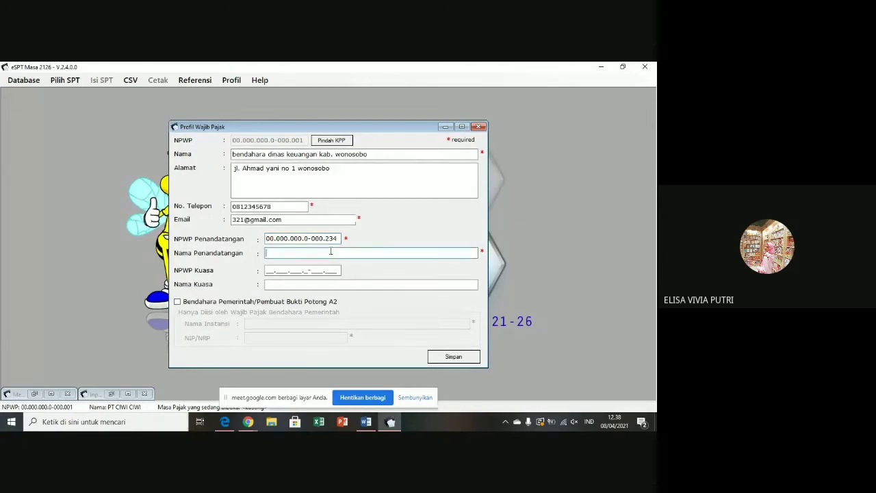
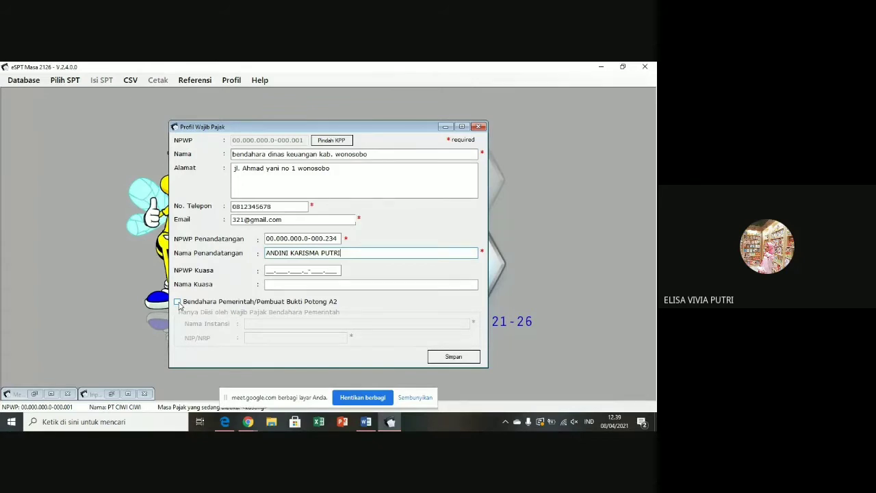
- Mark the profile as A2 government treasurer, add agency 'Disas Keuangan KAb. Wonosobo' and NIP, and save
click(177, 302)
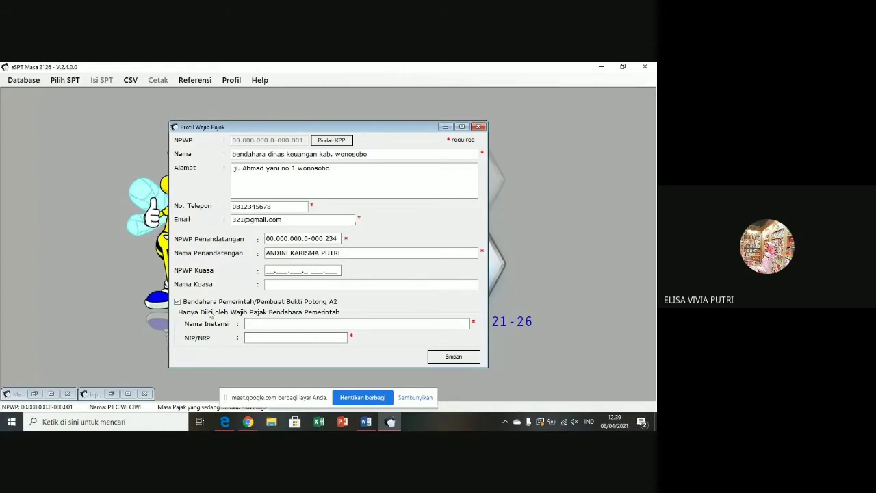
click(251, 324)
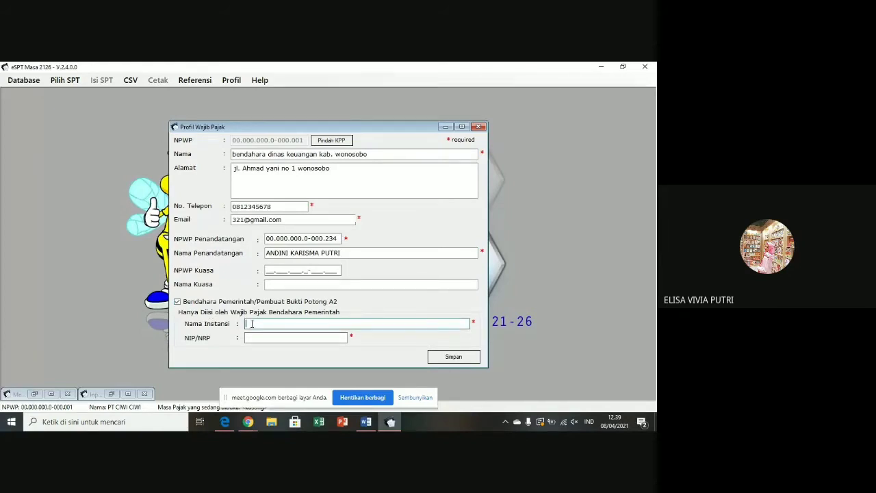
text(D)
text(is)
text(as Ke)
text(uangan KA)
text(b. Wonosobo)
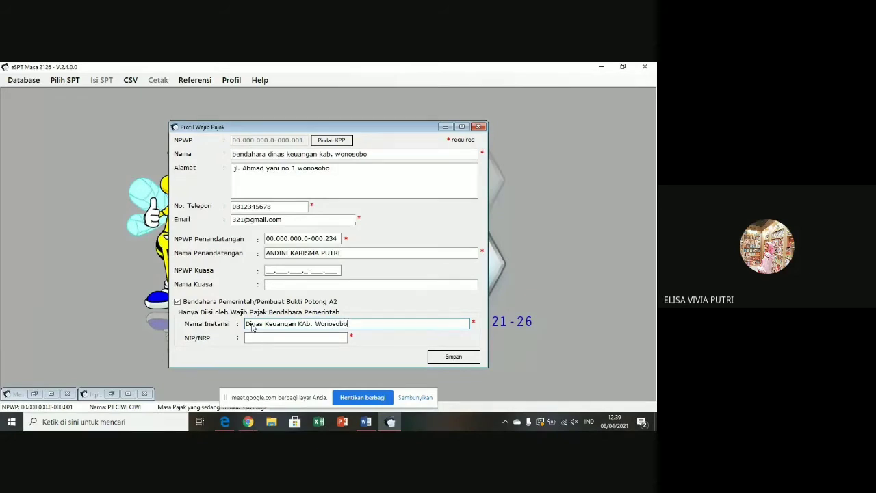
click(250, 338)
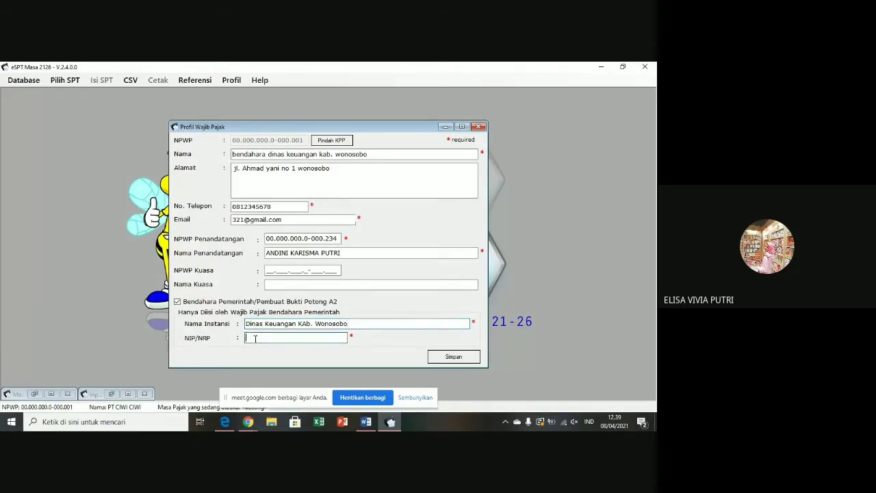
text(123456)
click(457, 361)
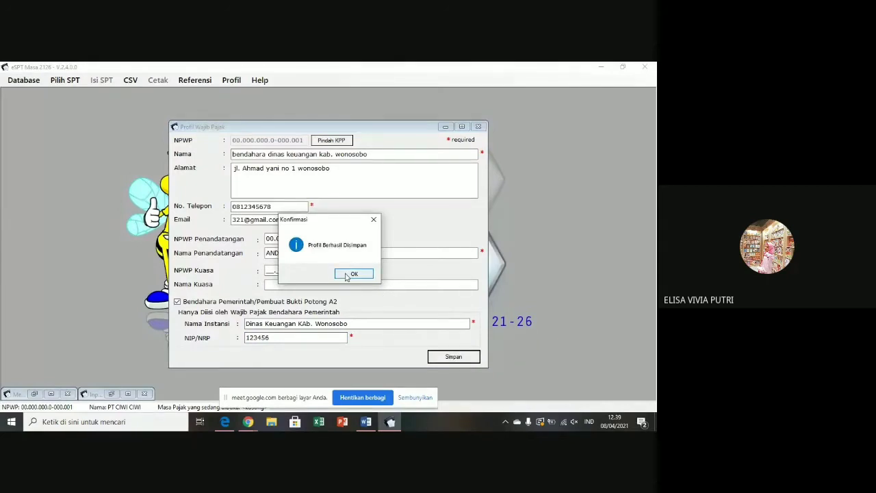
click(347, 275)
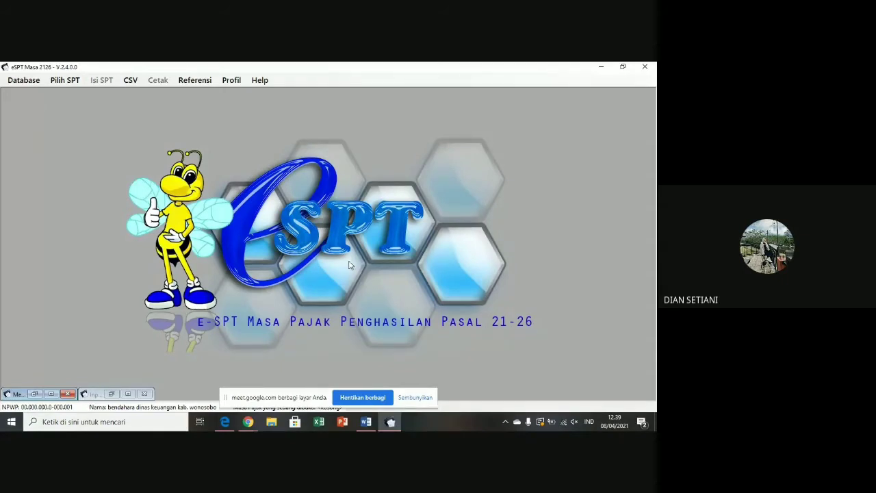
- Start a new SPT and set its period to December 2020
click(64, 82)
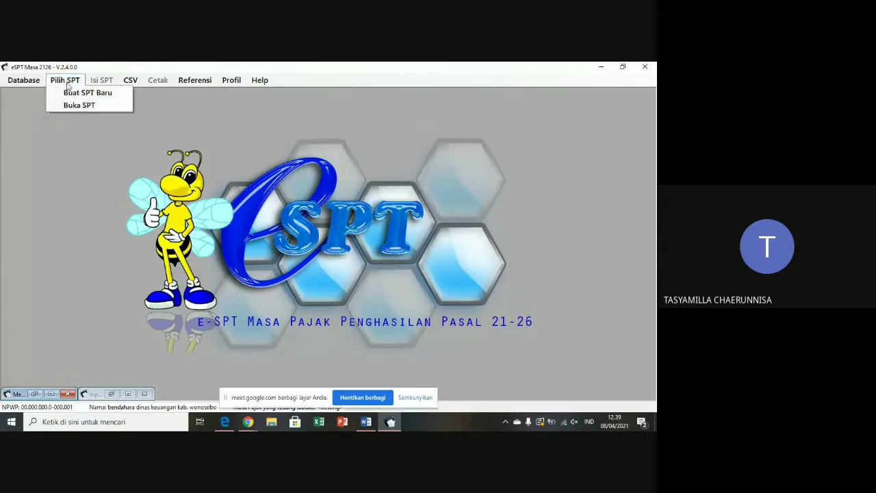
click(73, 93)
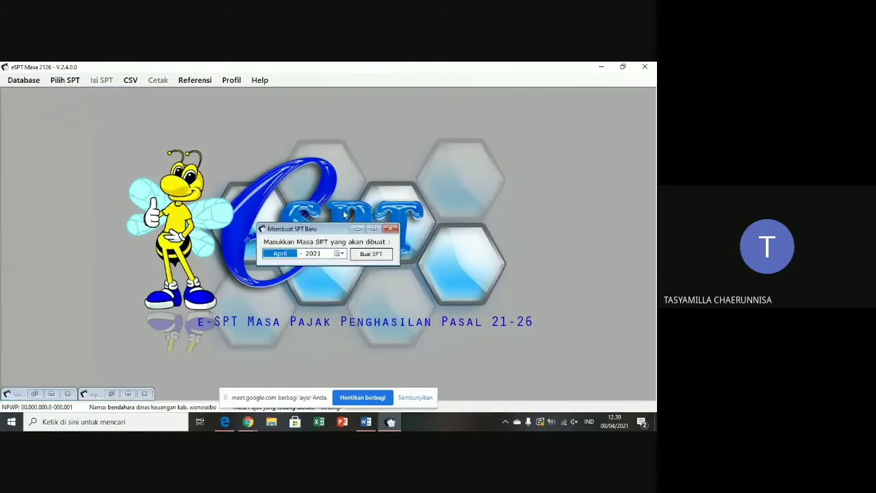
click(338, 253)
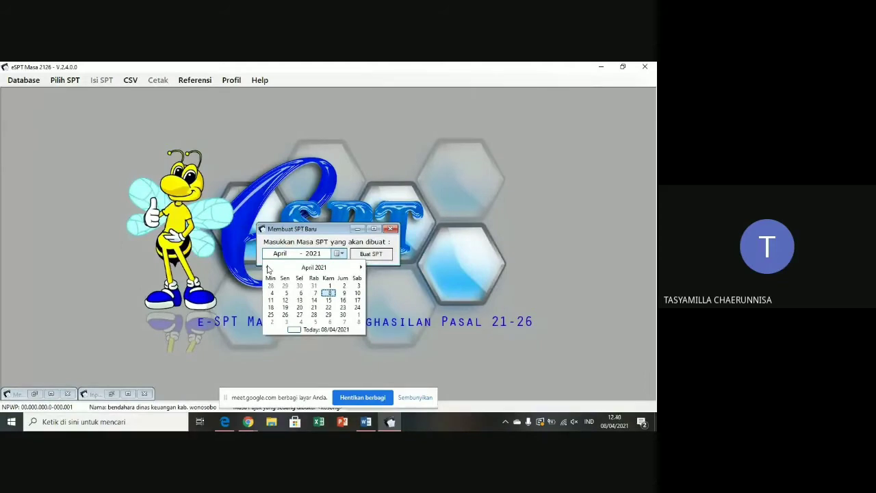
click(267, 268)
click(267, 268)
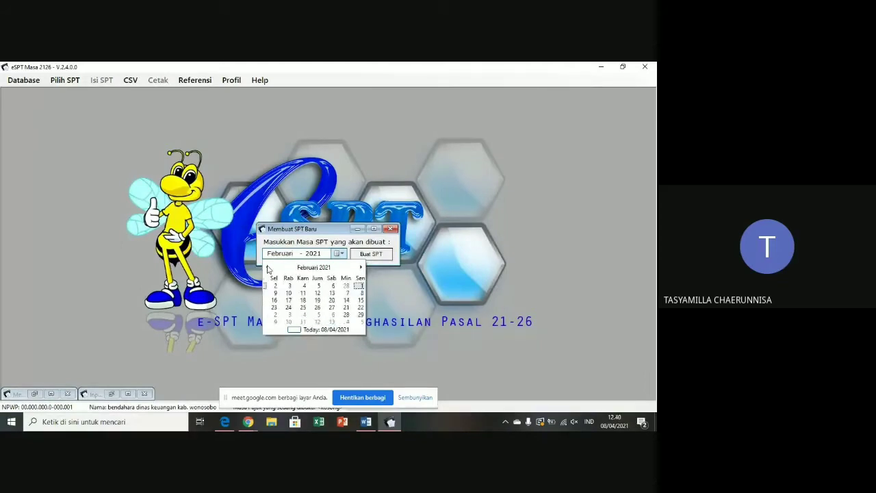
click(322, 268)
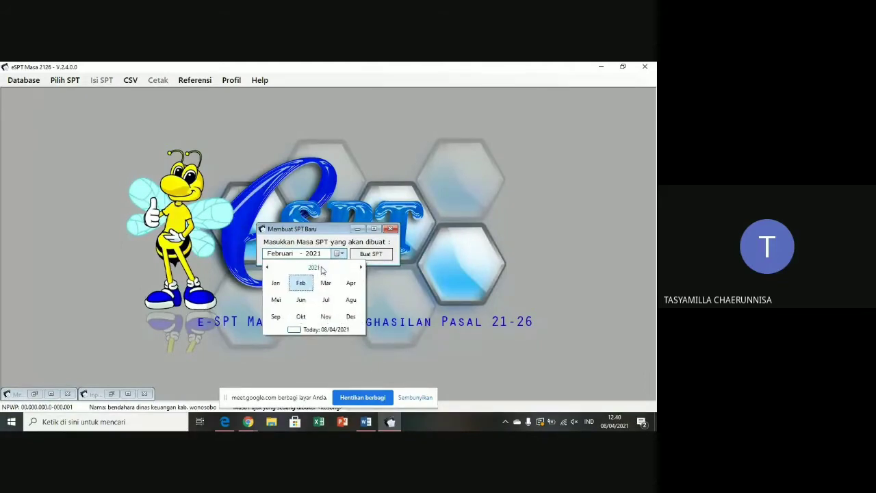
click(266, 268)
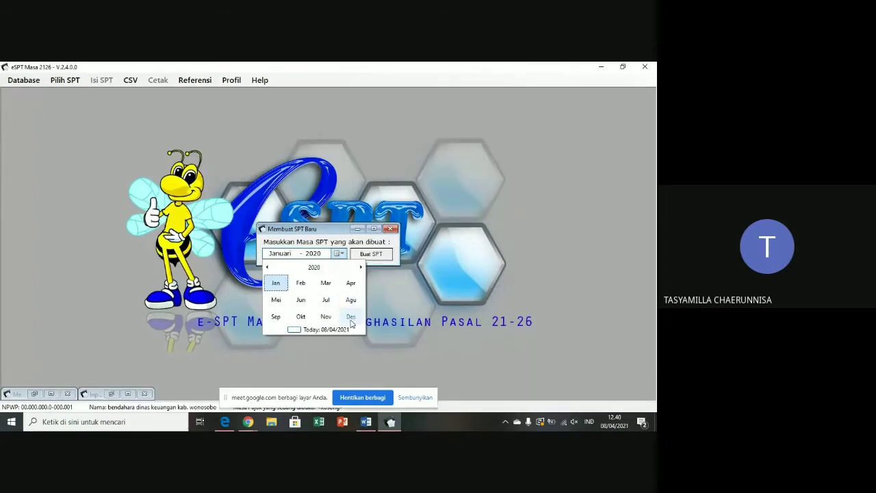
click(351, 318)
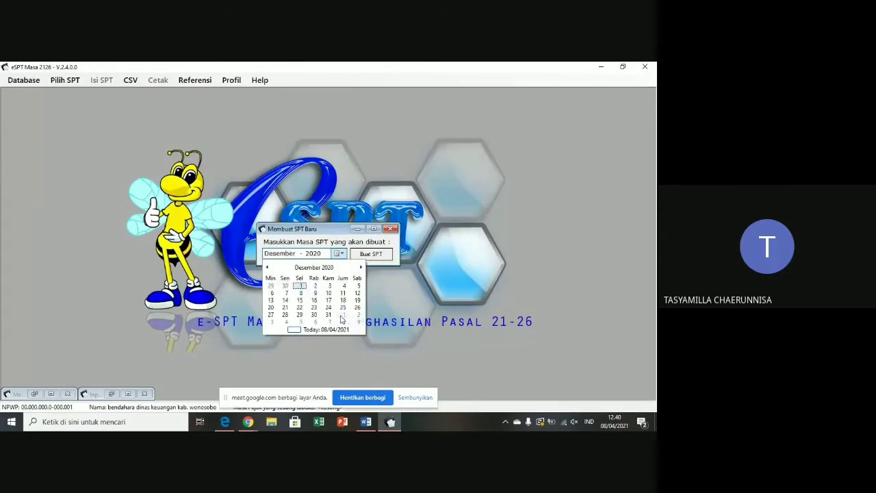
click(324, 318)
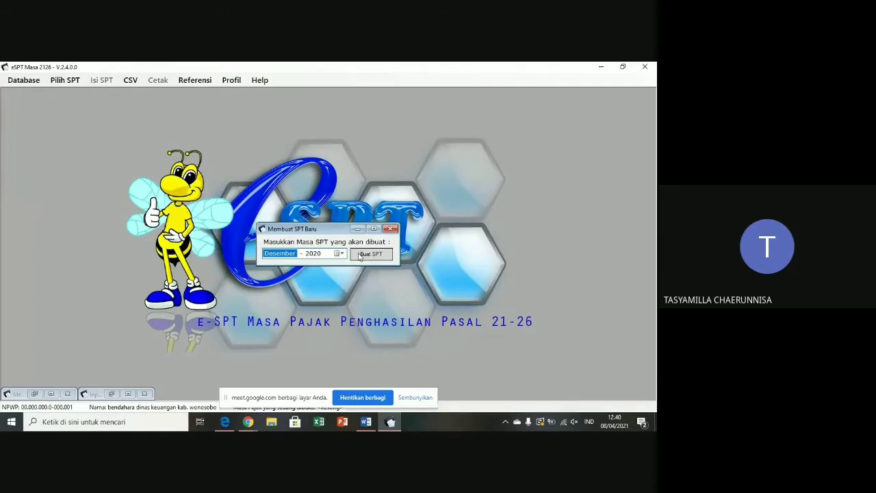
- Attempt to create the December 2020 SPT, dismiss the already-exists error, and close the dialog
click(359, 255)
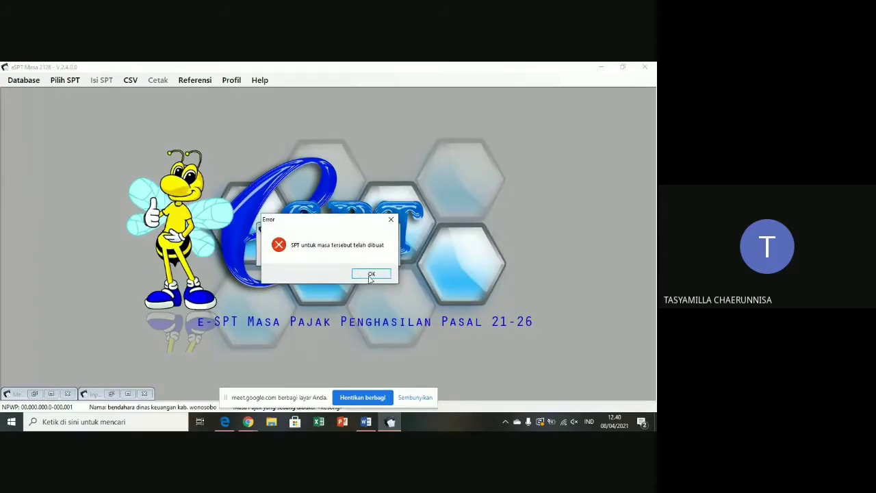
click(367, 272)
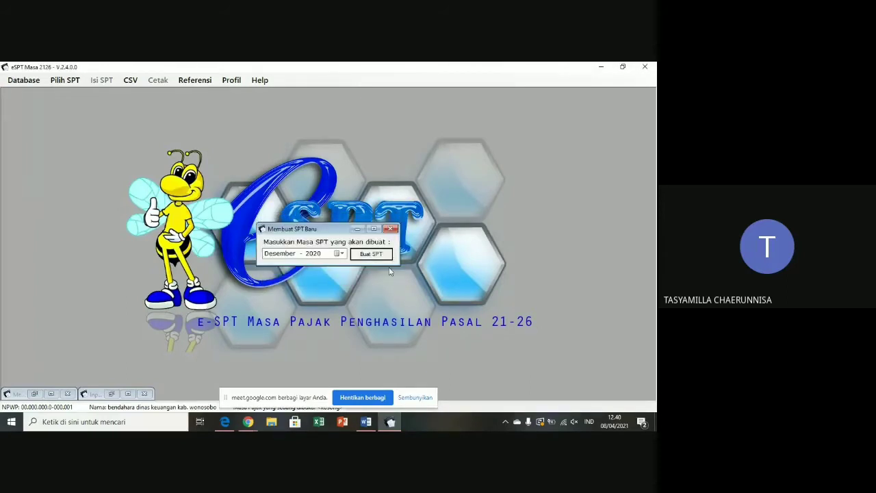
click(391, 228)
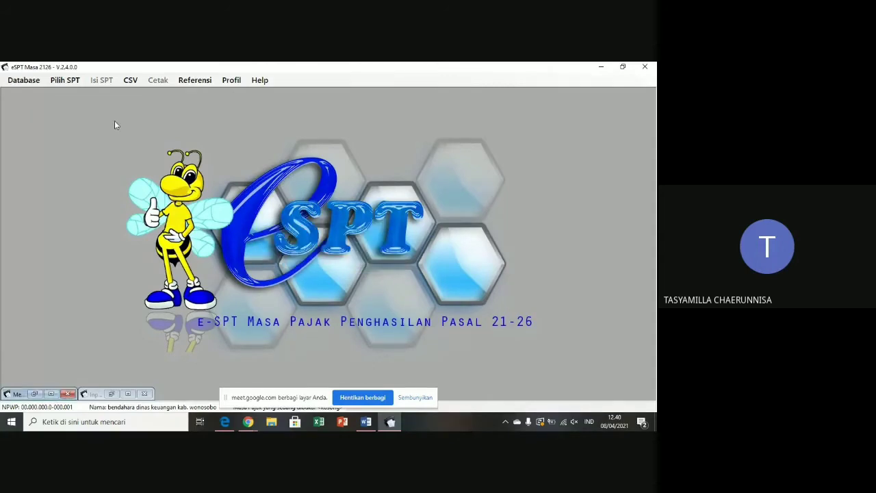
- Open the existing Desember 2020 SPT from the list of created SPTs
click(65, 80)
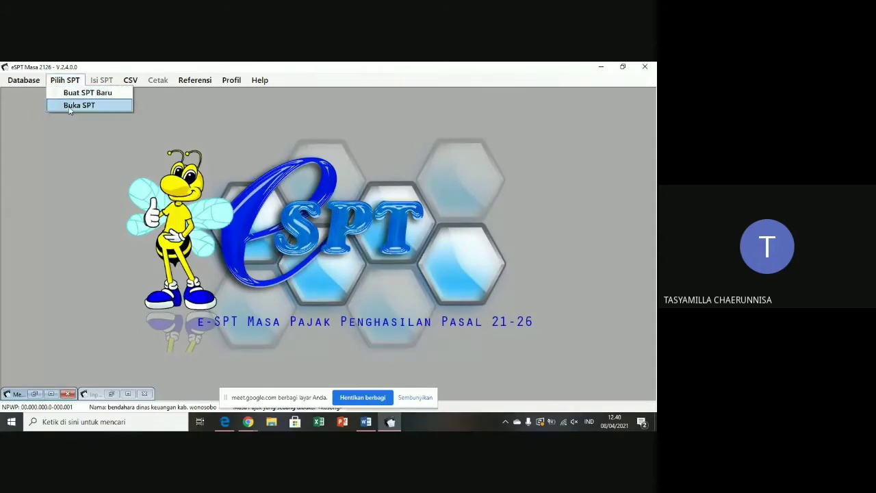
click(75, 105)
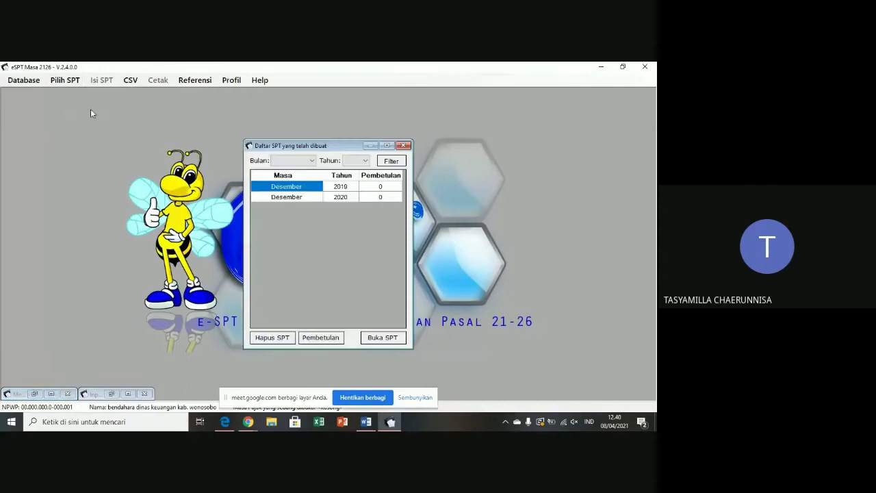
click(305, 197)
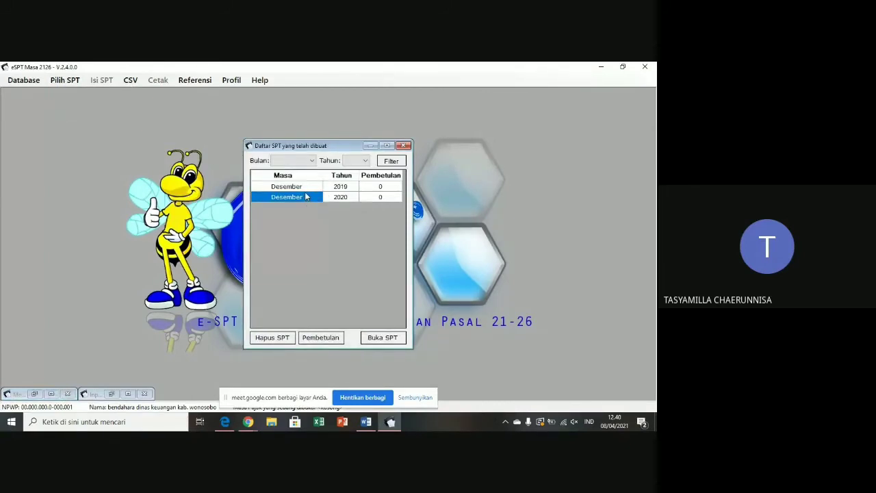
click(384, 339)
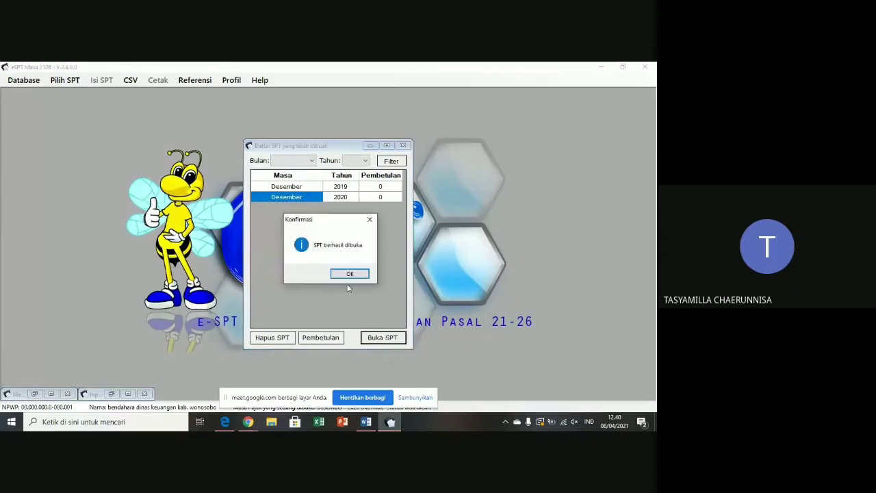
click(349, 274)
- Bring up the Daftar Bukti Potong A2 list for the SPT
click(110, 84)
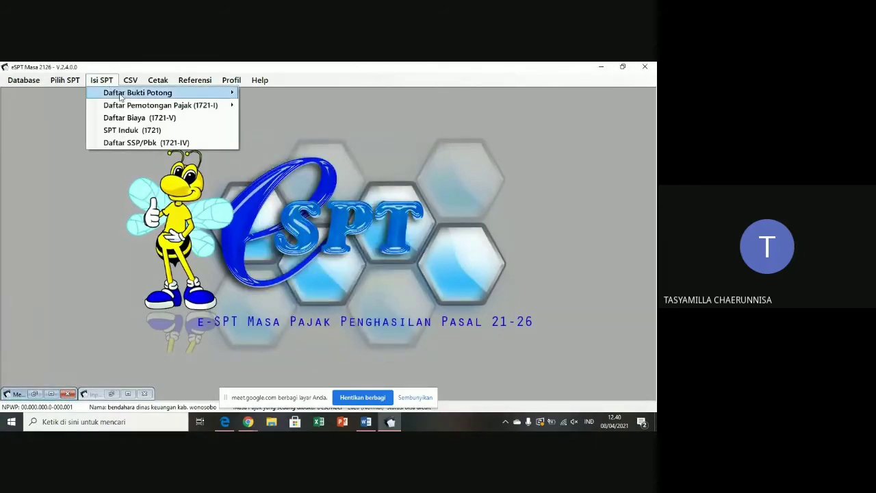
mouse_move(225, 92)
click(258, 131)
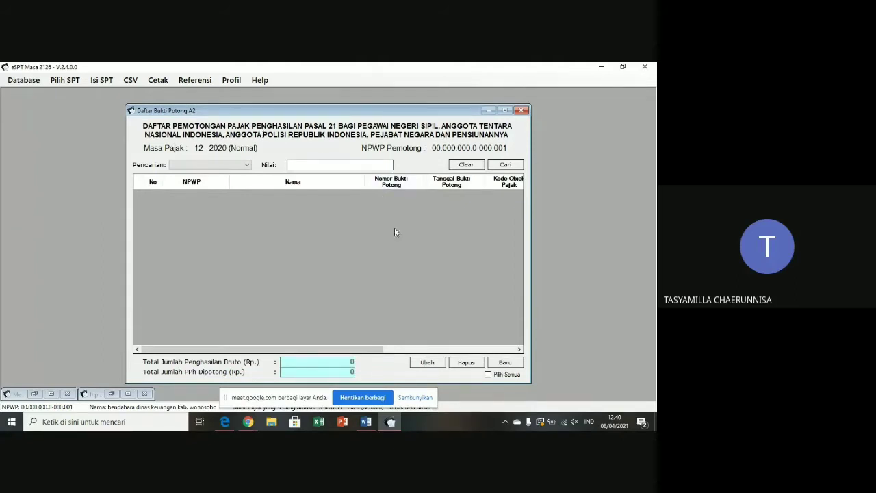
- Start a new A2 slip and enter the recipient's NPWP, NIP, name, address and NIK
click(508, 367)
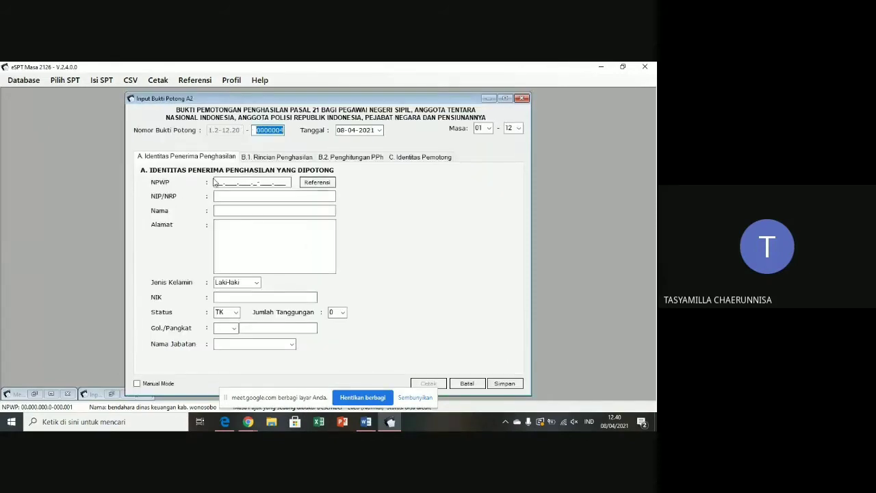
click(215, 182)
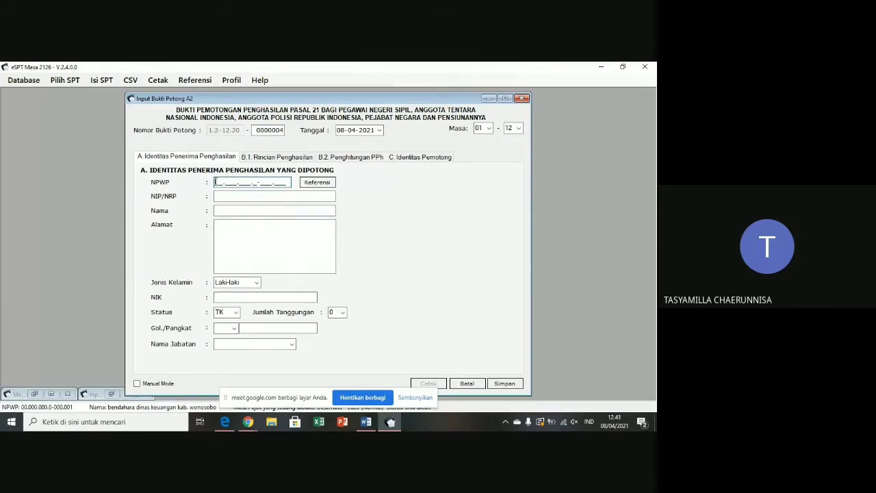
click(233, 197)
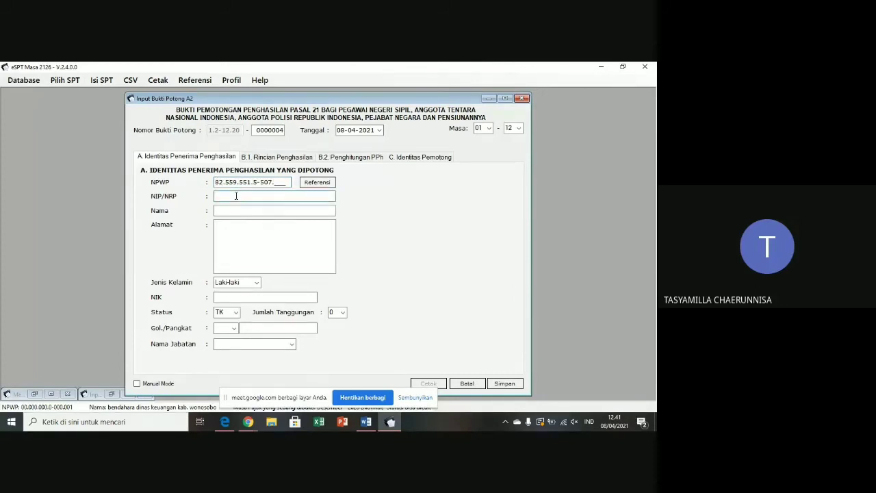
text(1999987654321)
click(225, 210)
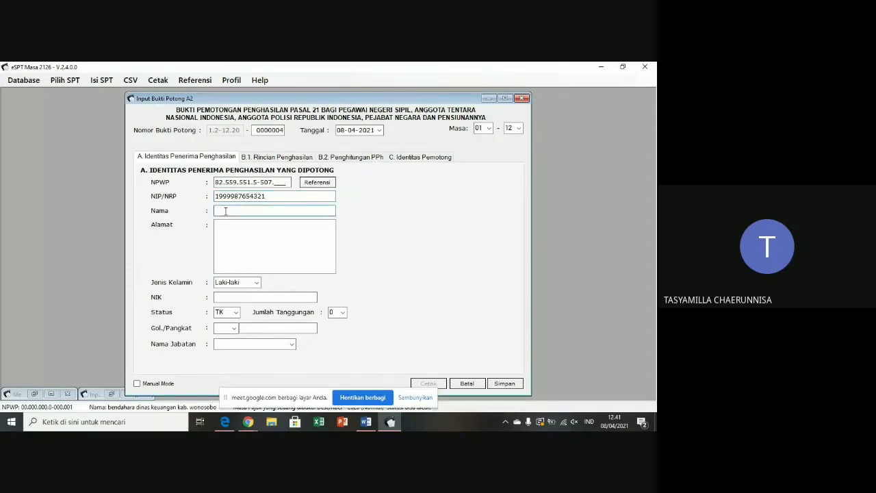
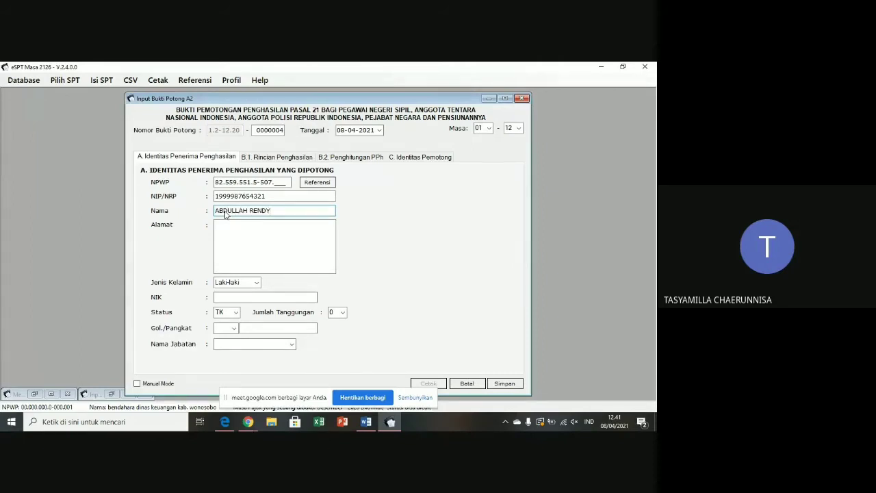
click(225, 231)
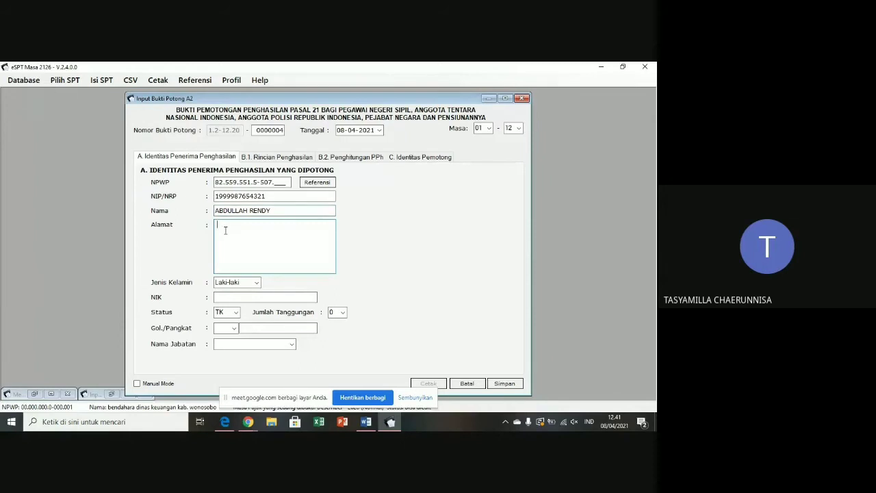
text(Jl. Pondok Pelita)
click(230, 296)
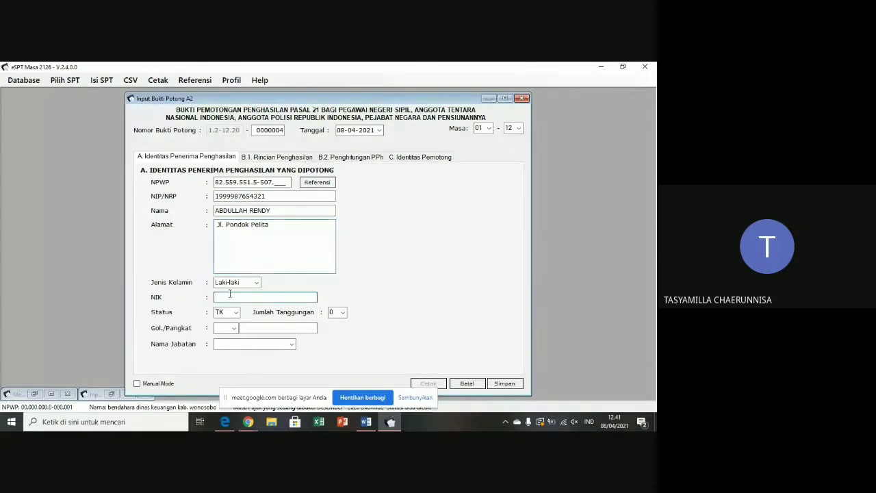
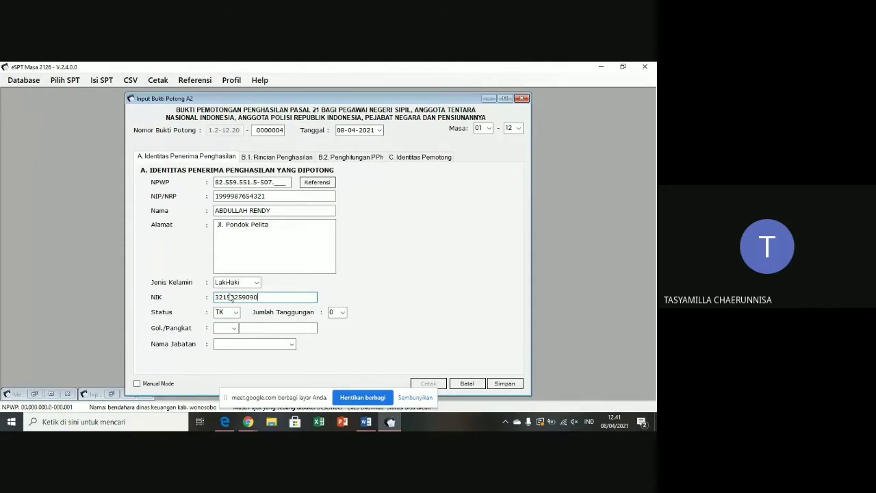
- Set status K, 2 dependents, rank IIIb, and job title 'guru'
click(235, 313)
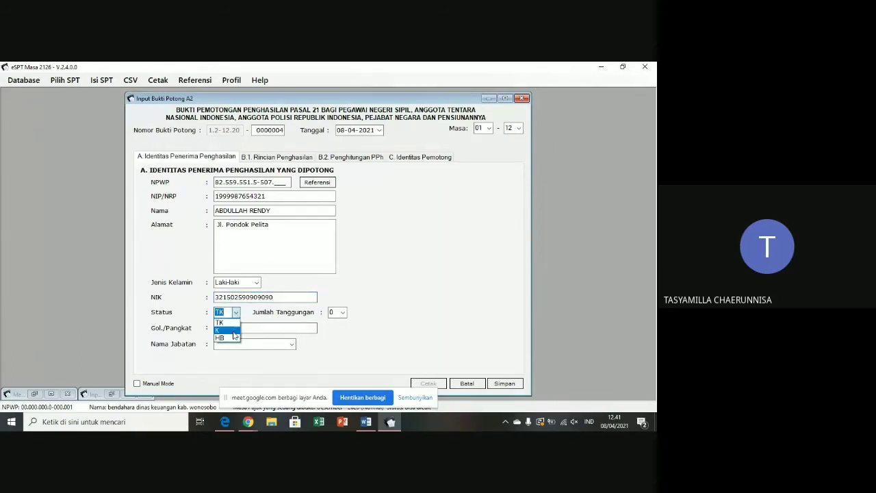
click(233, 331)
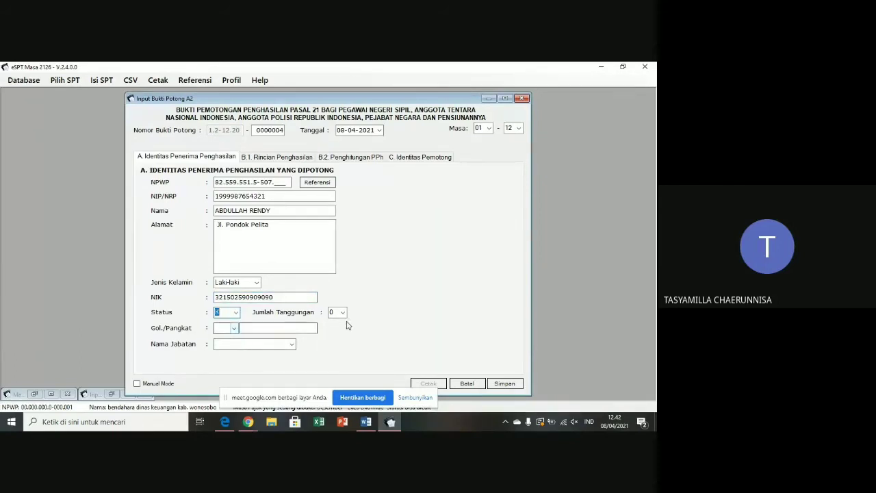
click(342, 312)
click(333, 338)
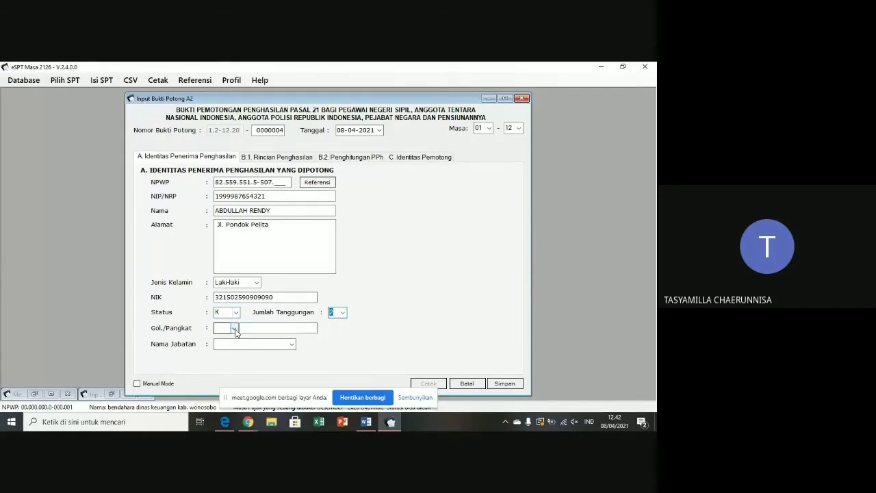
click(234, 328)
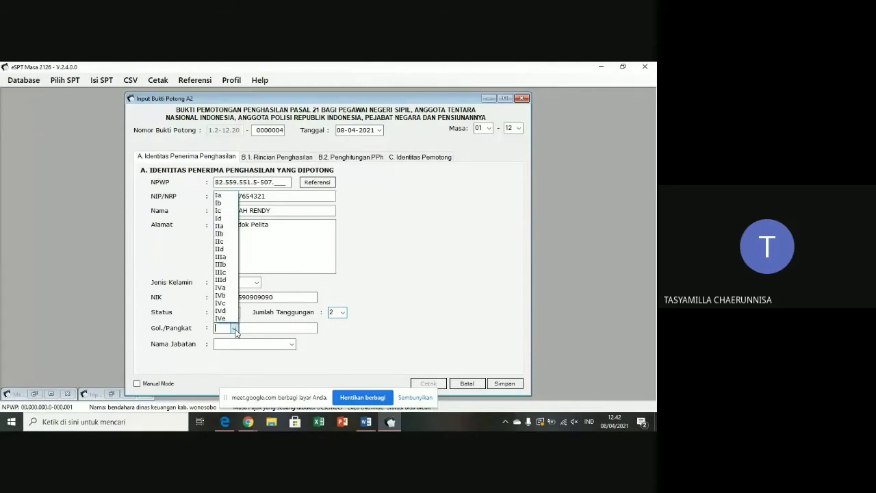
click(232, 264)
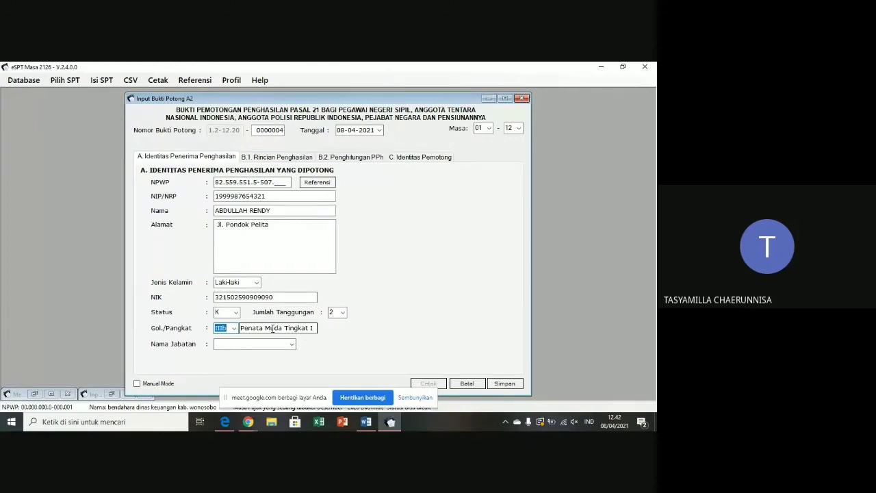
click(244, 344)
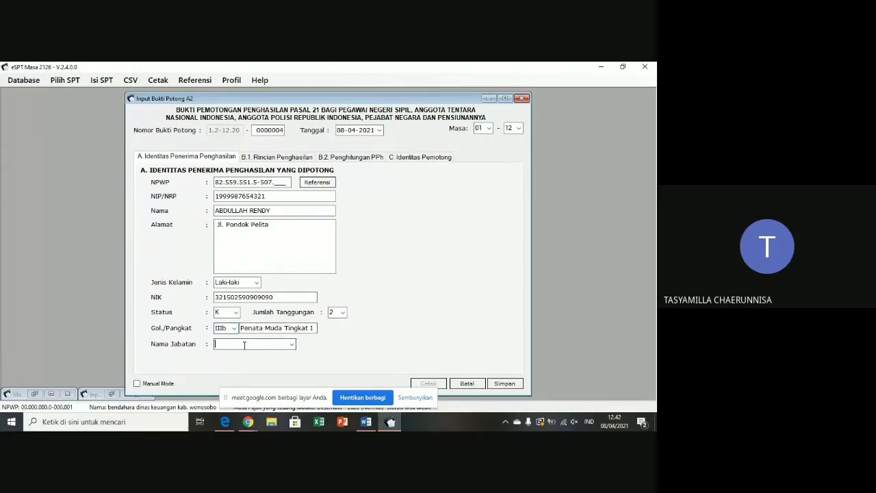
text(guru)
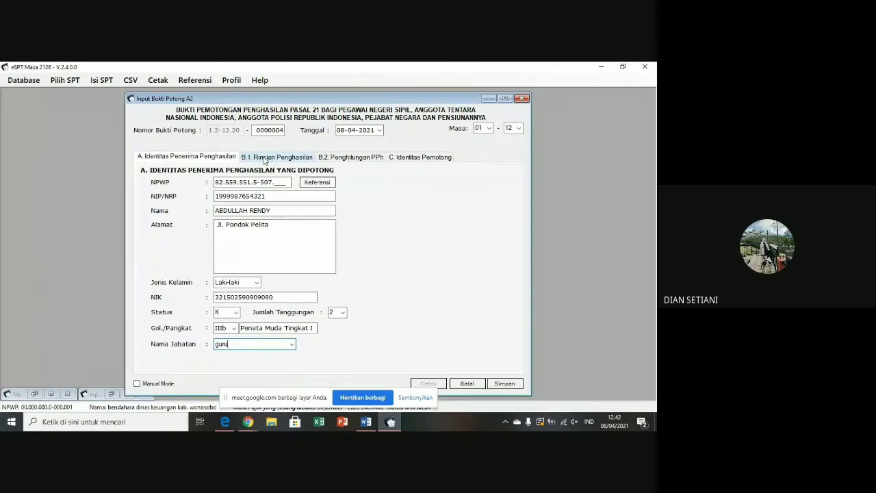
- Set tax object code 21-100-02 and basic salary 29.480.400 in the income breakdown
click(264, 158)
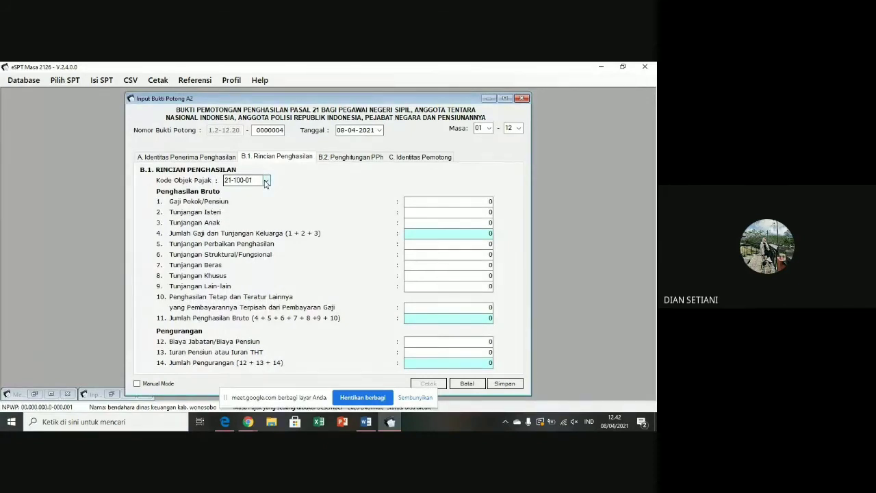
click(266, 182)
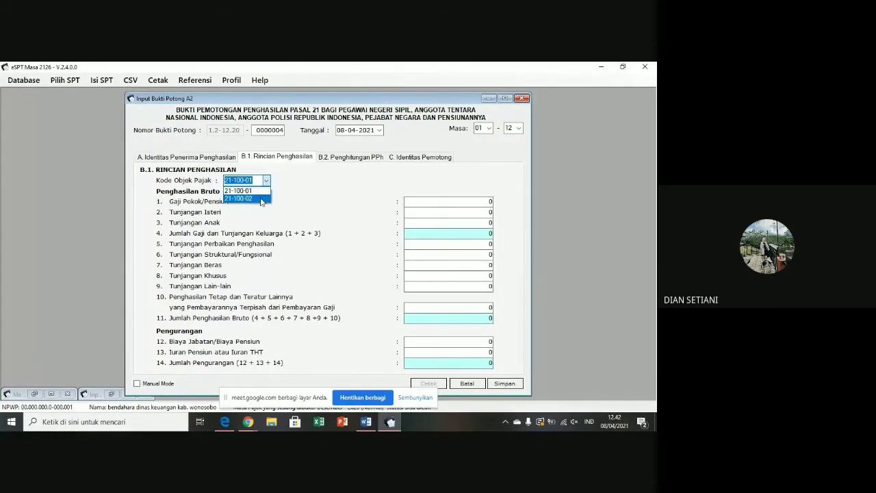
click(260, 198)
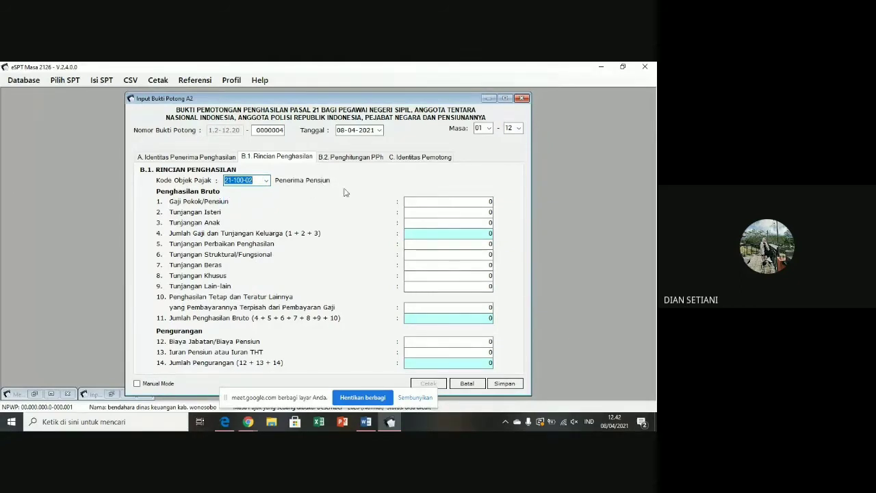
click(490, 200)
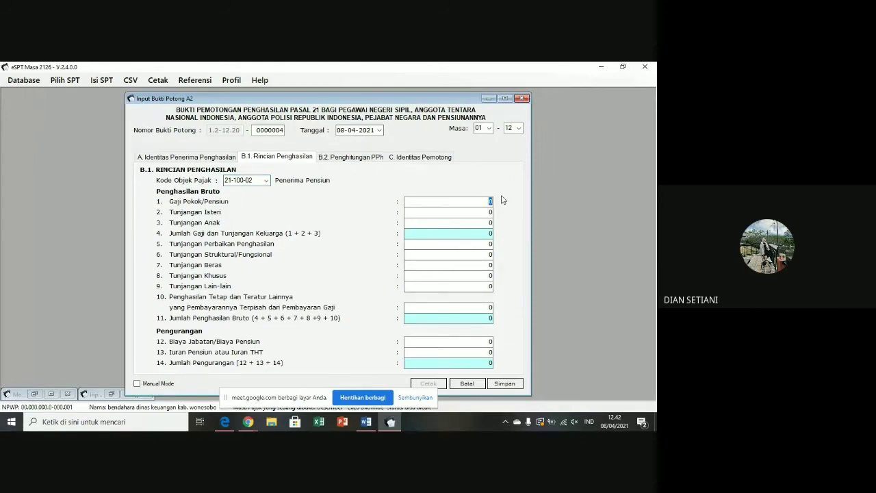
key(BackSpace)
text(29480400)
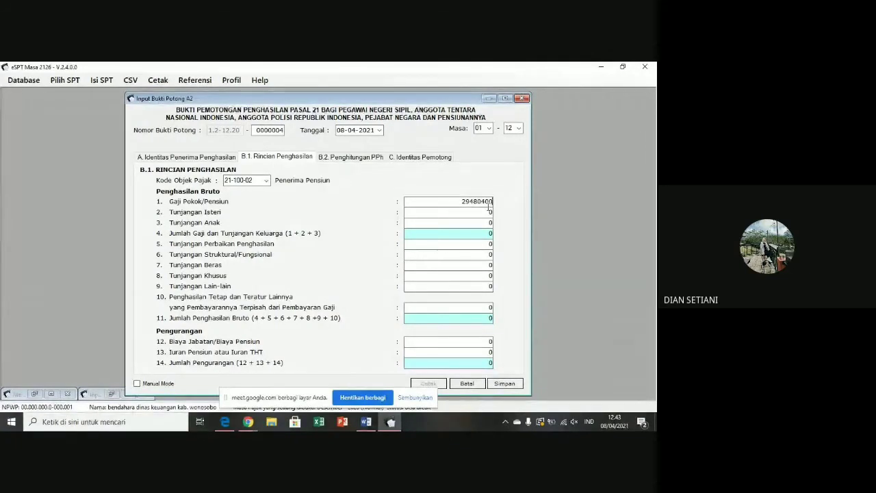
click(490, 213)
- Enter wife allowance 1.760.112 and child allowance 589.608, then view the PPh 21 calculation
double_click(489, 213)
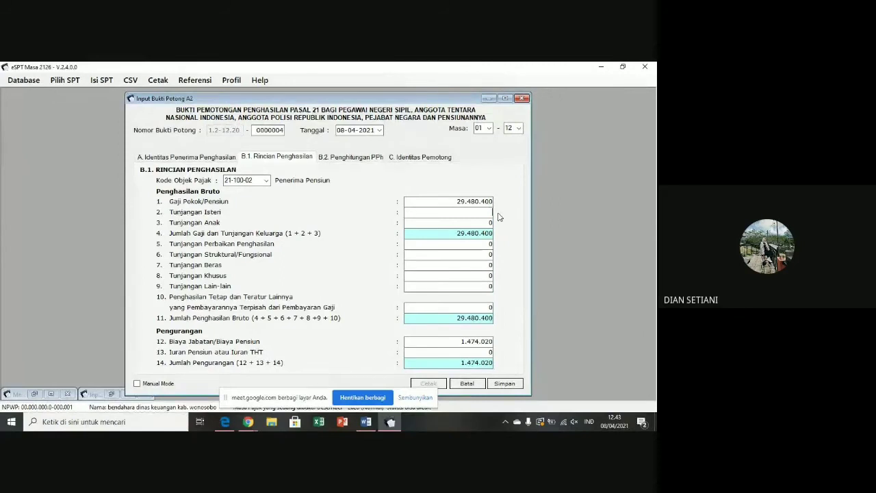
text(17)
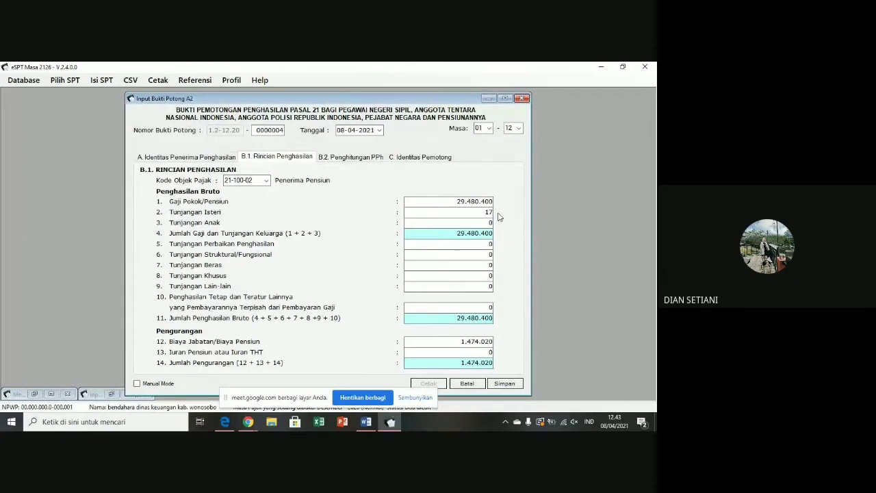
text(0112)
click(486, 222)
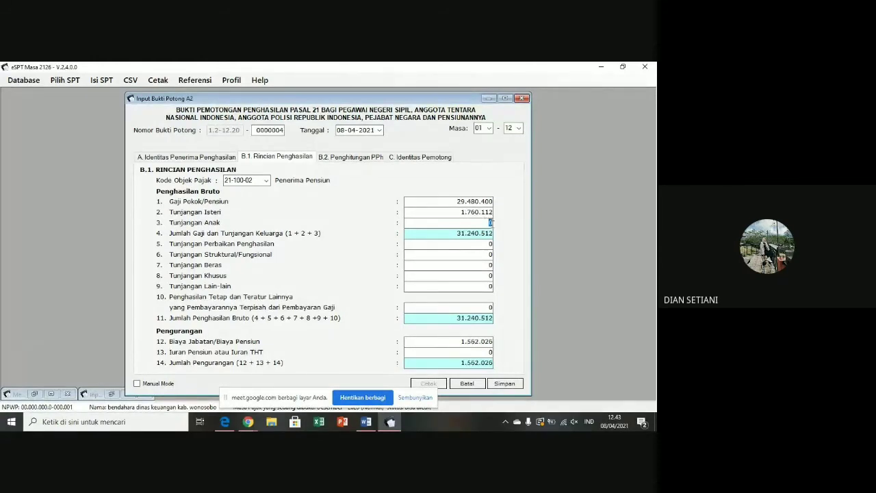
key(BackSpace)
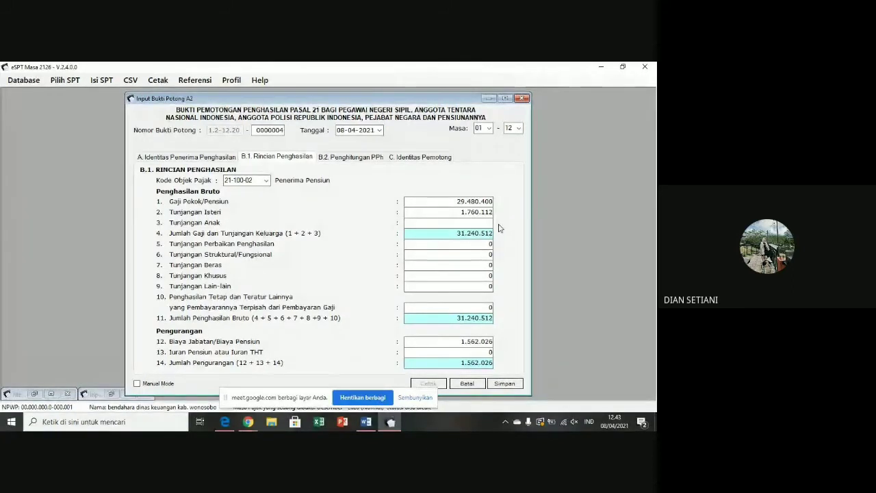
text(58)
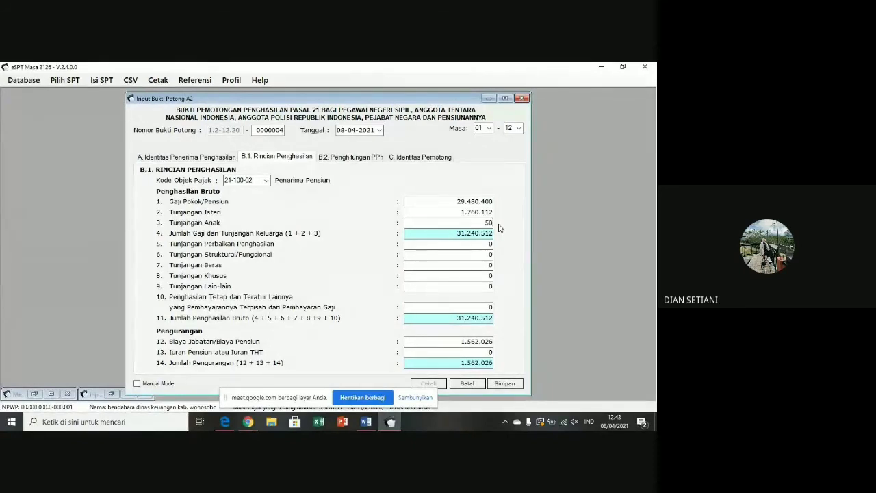
text(0)
text(9)
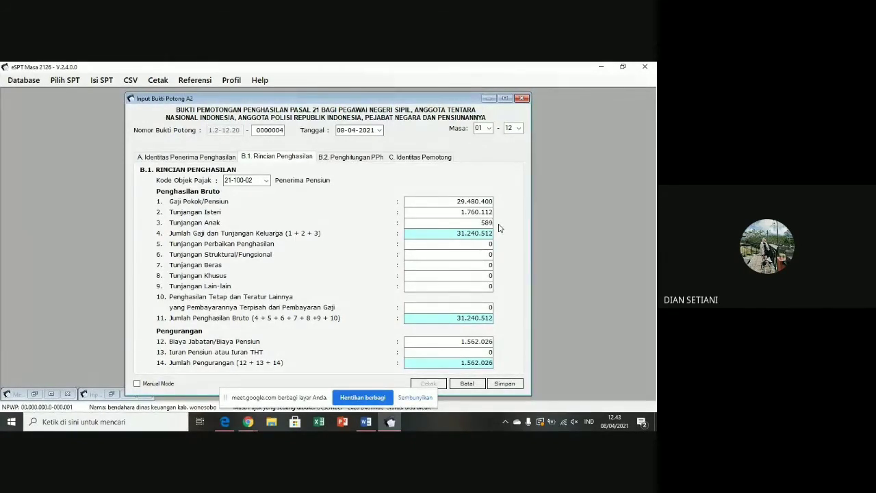
text(60)
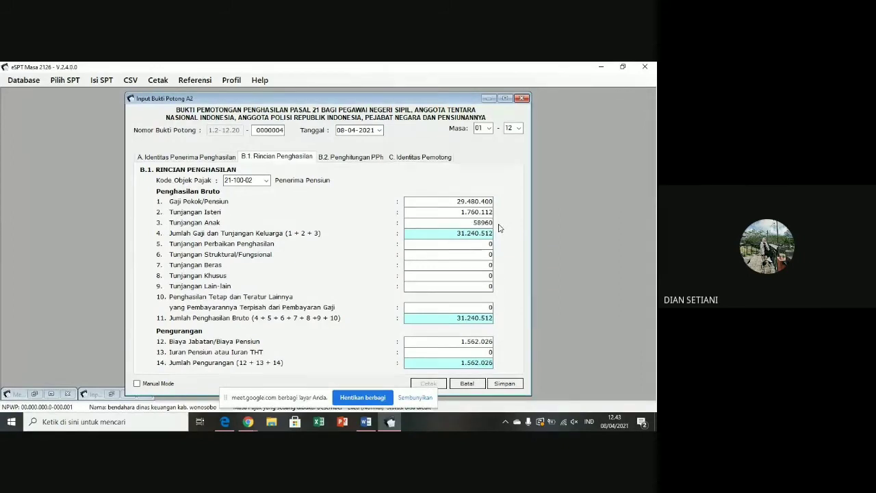
text(8)
click(479, 258)
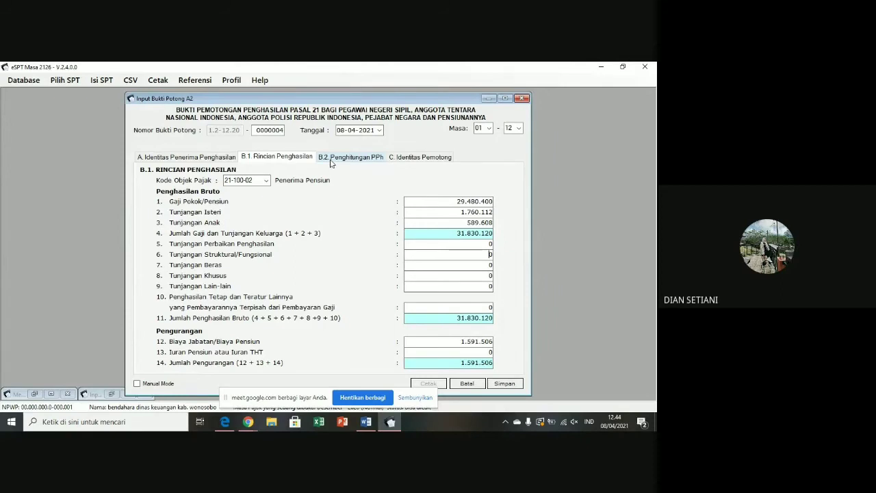
click(331, 161)
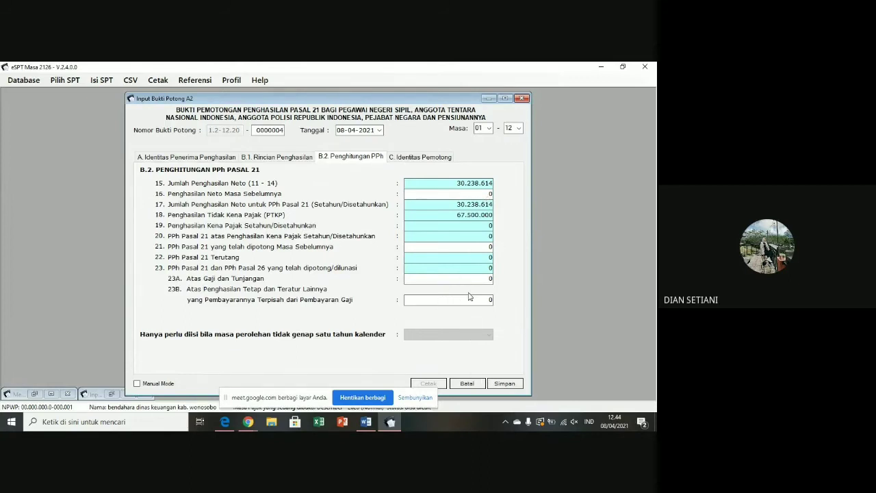
- After checking the PPh 21 figures, show the C. Identitas Pemotong withholder section
click(418, 158)
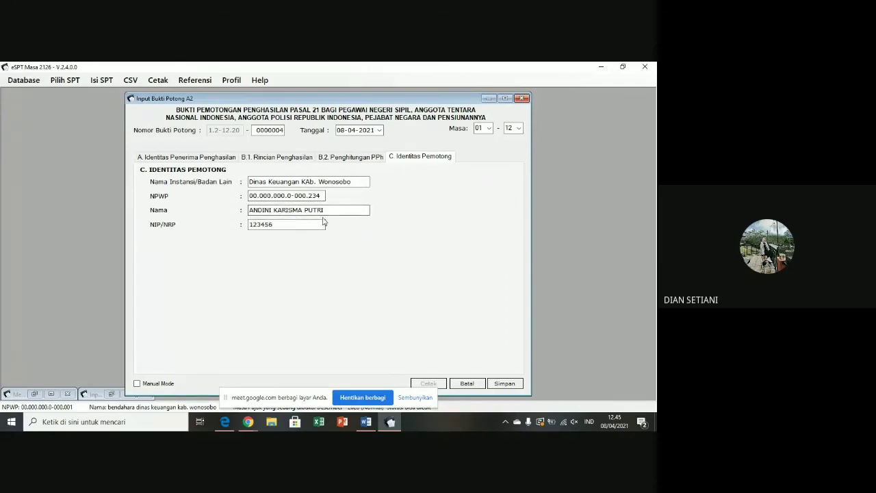
- Attempt saving the slip, dismiss the invalid-NPWP errors, and recheck the recipient's NPWP
click(505, 384)
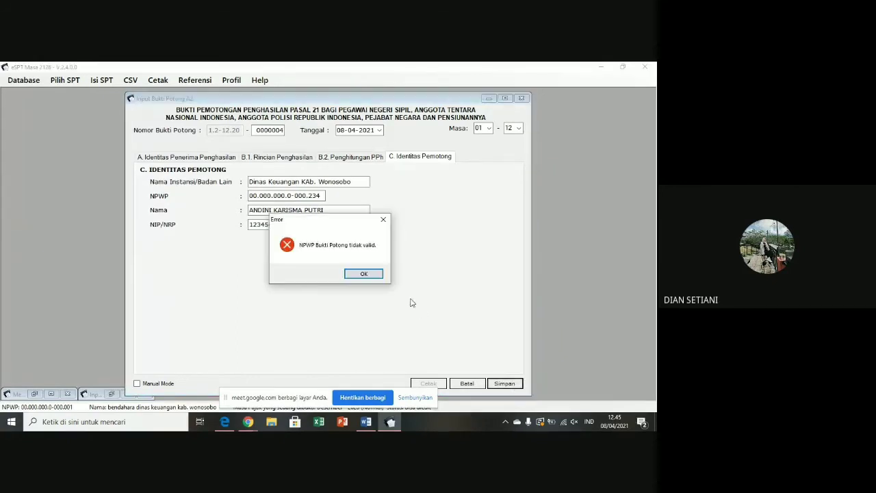
click(373, 278)
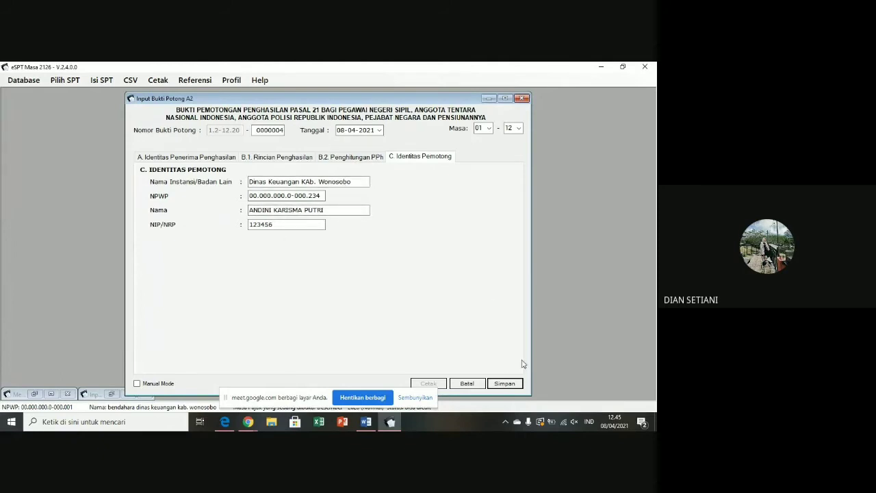
click(504, 383)
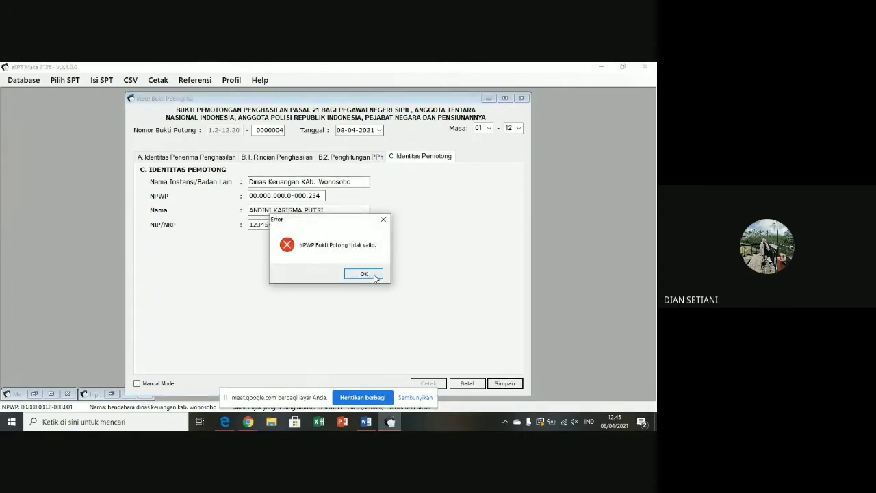
click(374, 274)
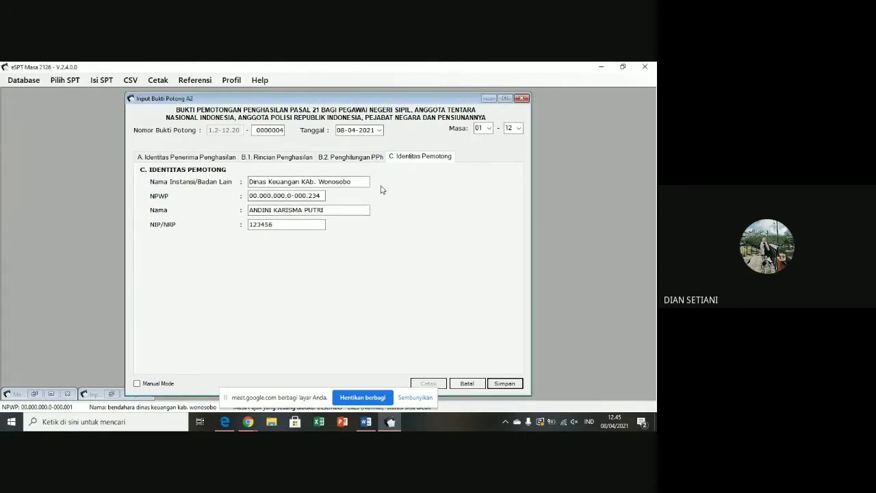
click(224, 160)
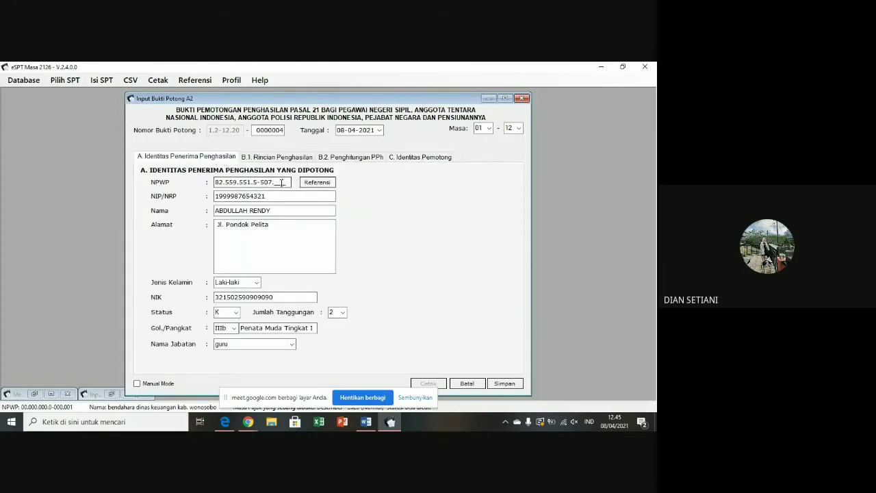
click(278, 182)
click(418, 157)
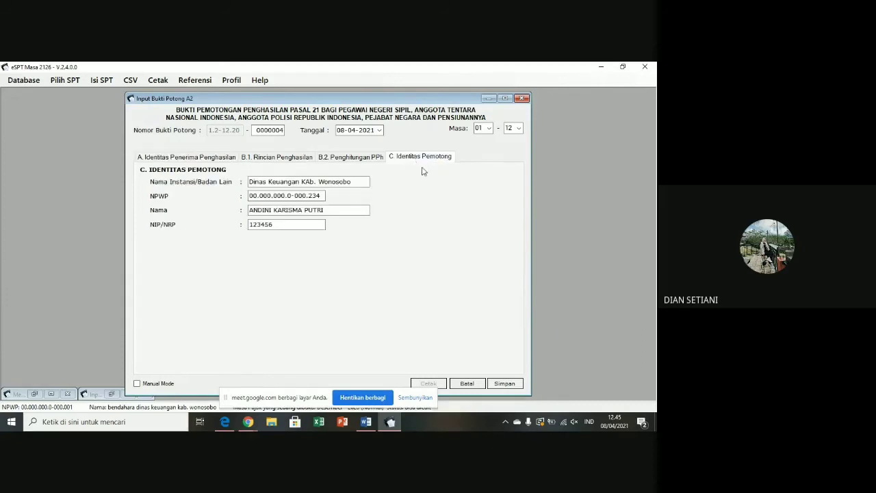
- Save Bukti Potong A2 0000004, decline a new entry, and close the A2 list
click(517, 386)
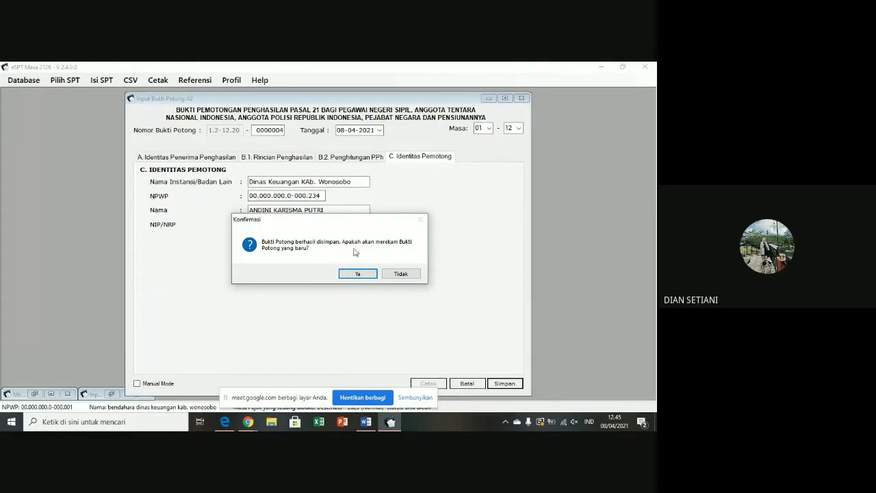
click(399, 274)
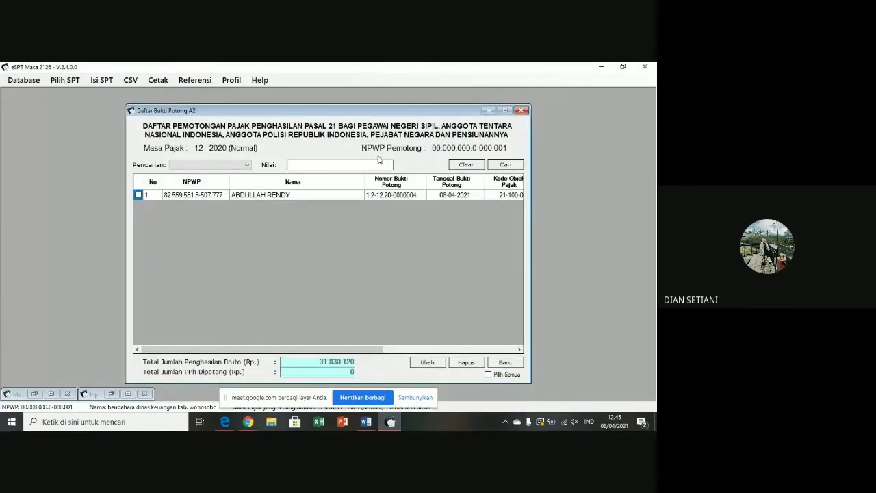
click(521, 111)
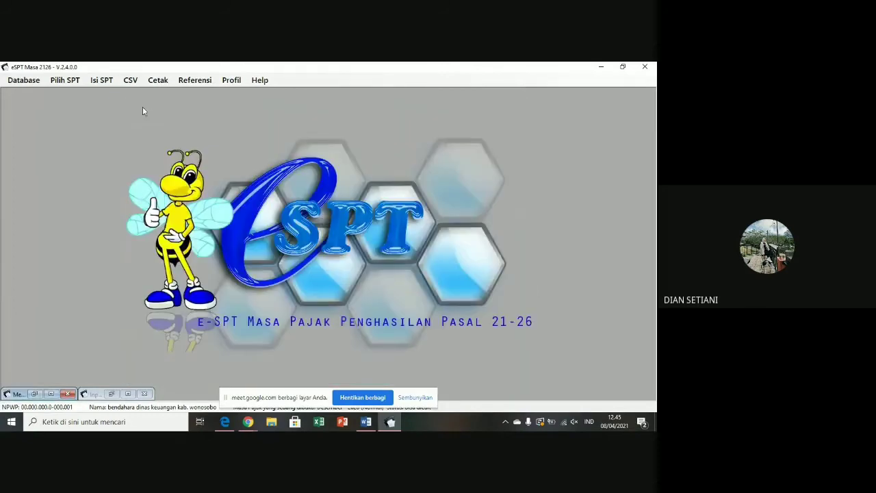
- Generate a Formulir 1721-A2 print preview of the saved December 2020 BP A2 slip via Cetak > Bukti Potong
click(155, 81)
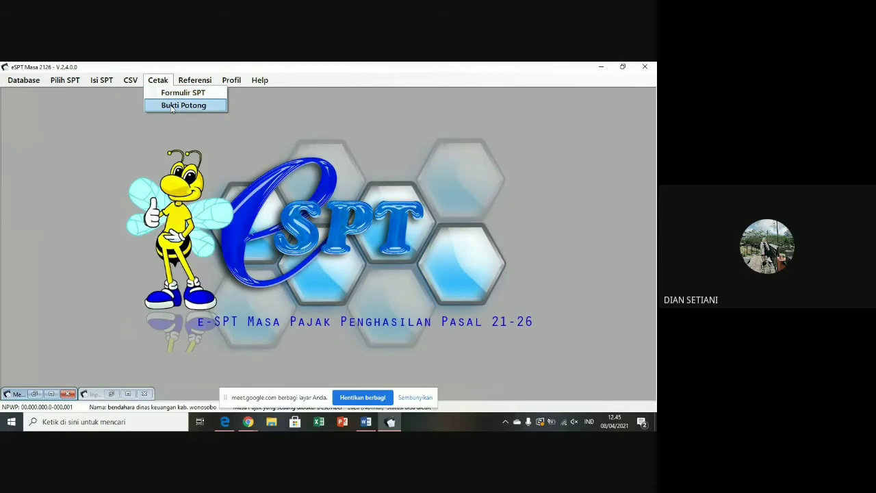
click(172, 106)
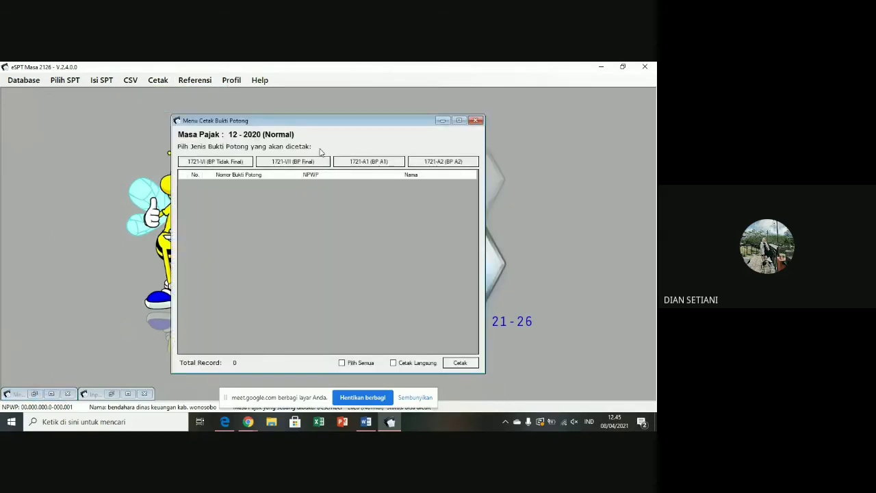
click(430, 163)
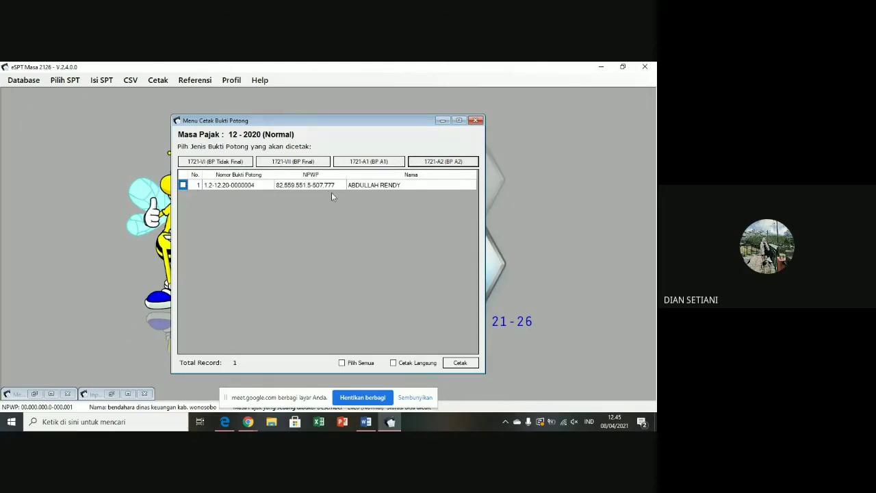
click(183, 185)
click(459, 362)
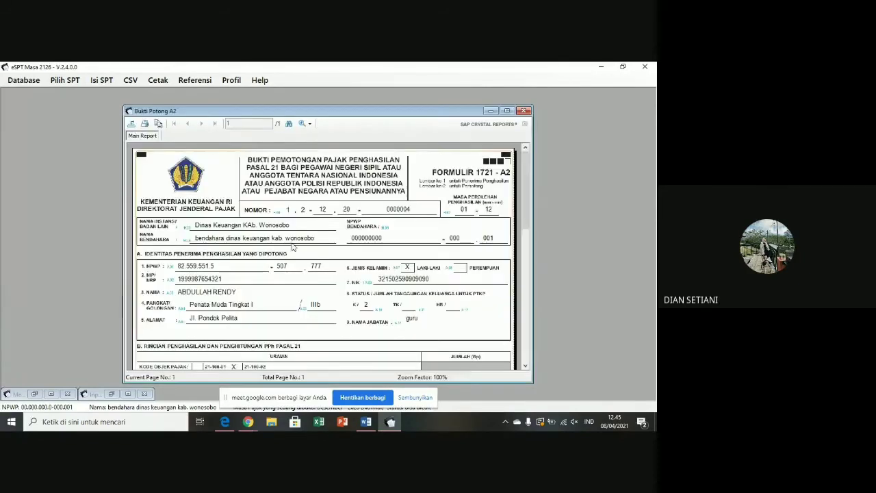
- Scroll through the Formulir 1721-A2 report, then close the Bukti Potong A2 viewer and Menu Cetak Bukti Potong window
scroll(338, 217, down, 3)
scroll(338, 217, up, 3)
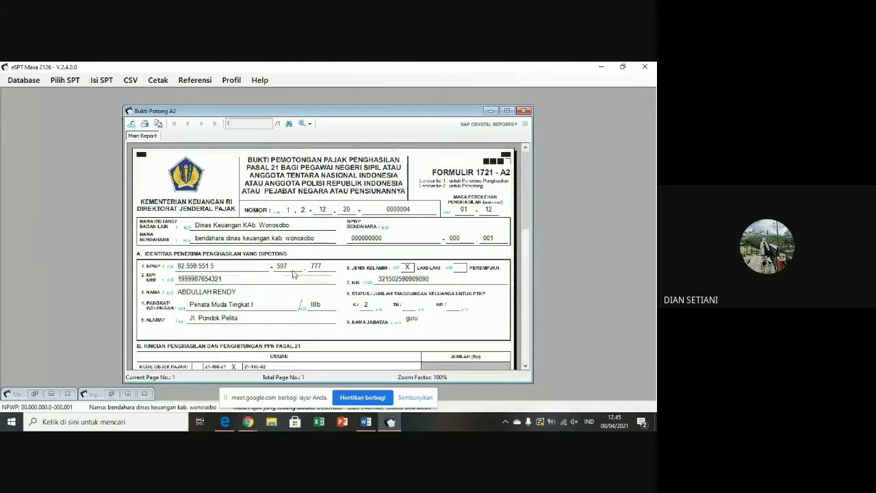
scroll(286, 255, down, 3)
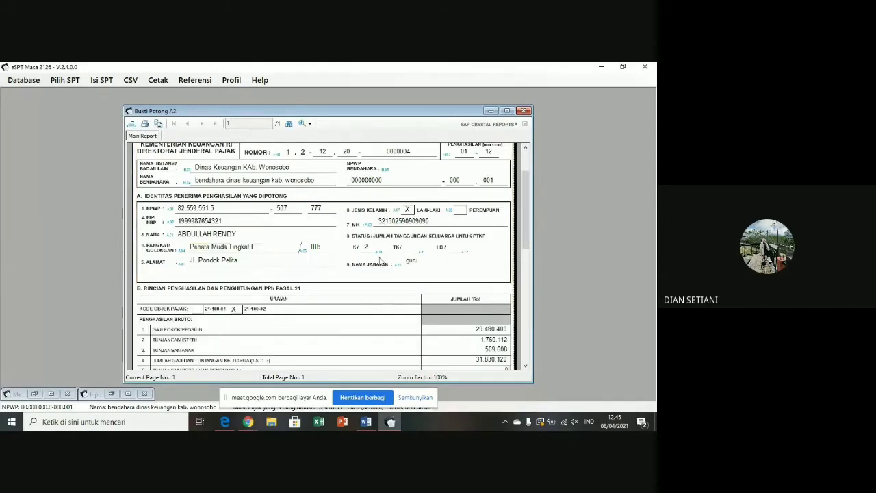
scroll(388, 276, down, 6)
scroll(401, 290, down, 9)
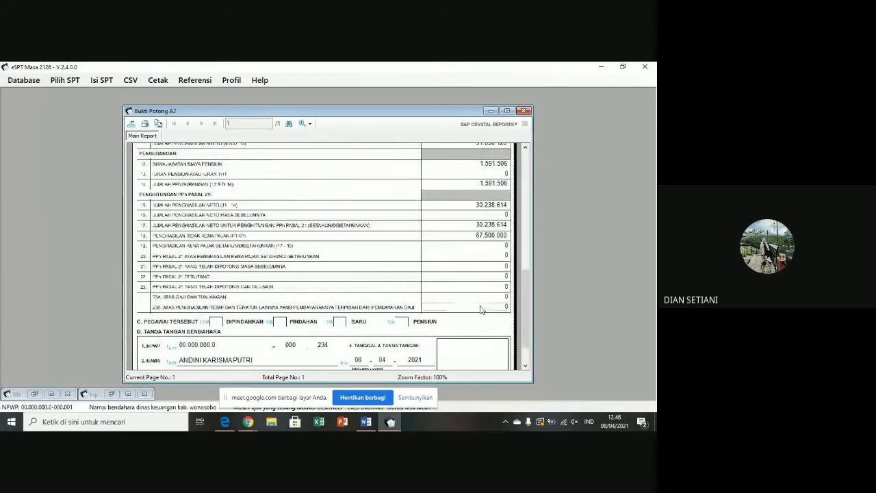
scroll(481, 308, up, 6)
scroll(481, 308, up, 9)
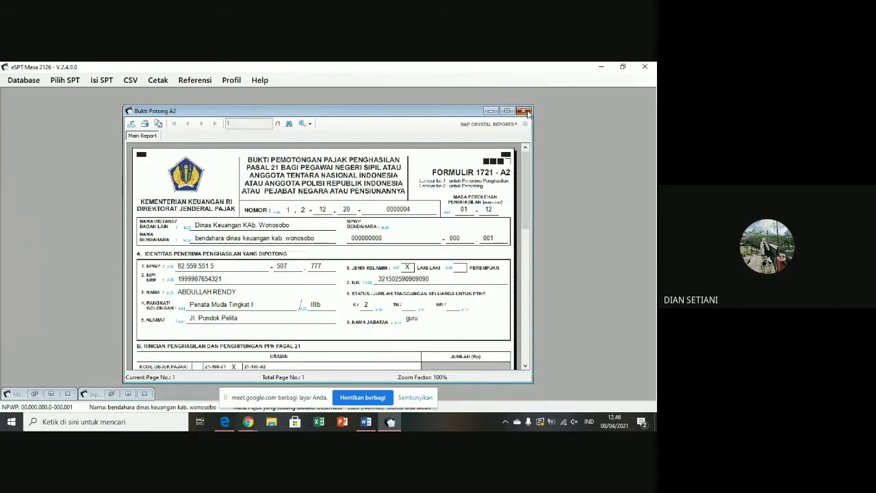
click(524, 111)
click(475, 121)
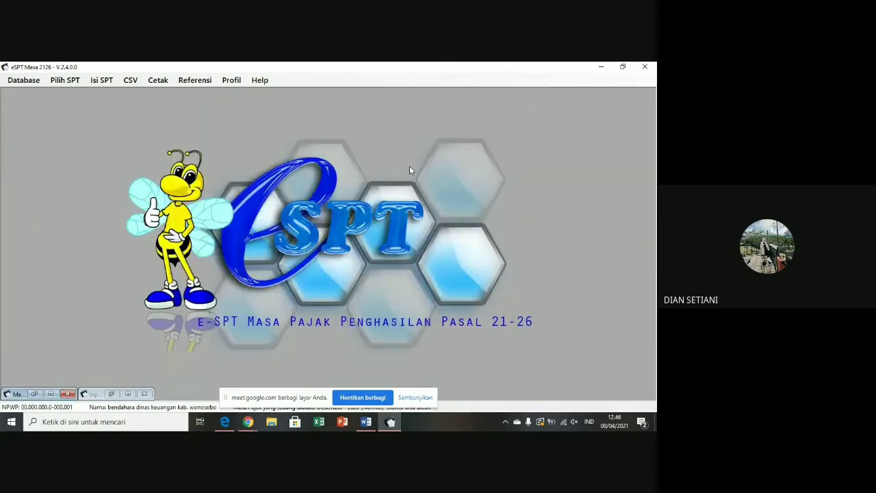
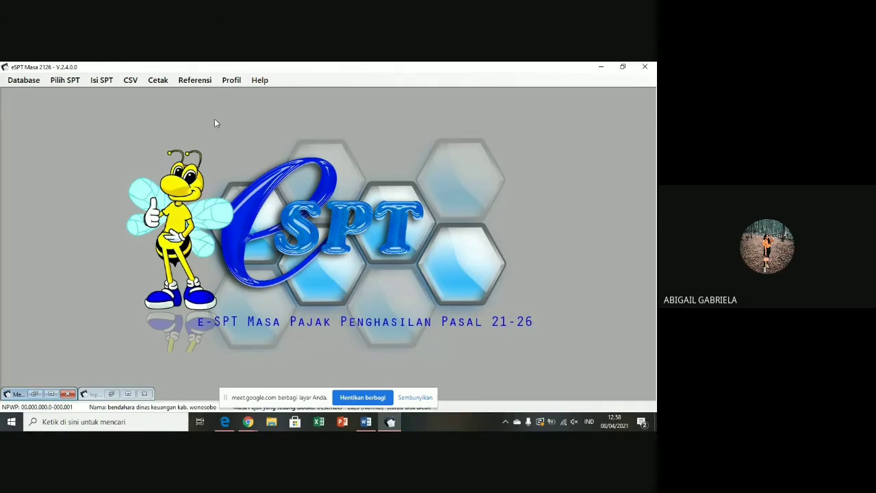
- Open the CSV menu, check Referensi, then reopen CSV to show Ekspor, Impor and Pelaporan SPT
click(129, 80)
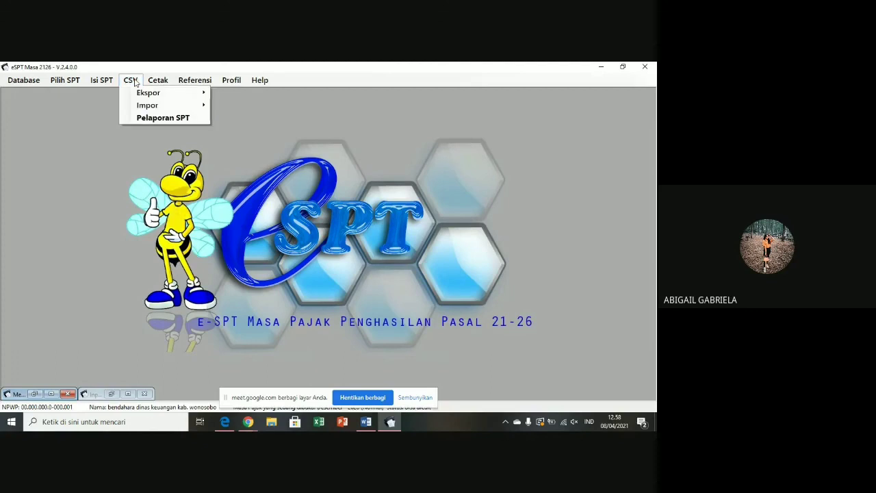
mouse_move(208, 84)
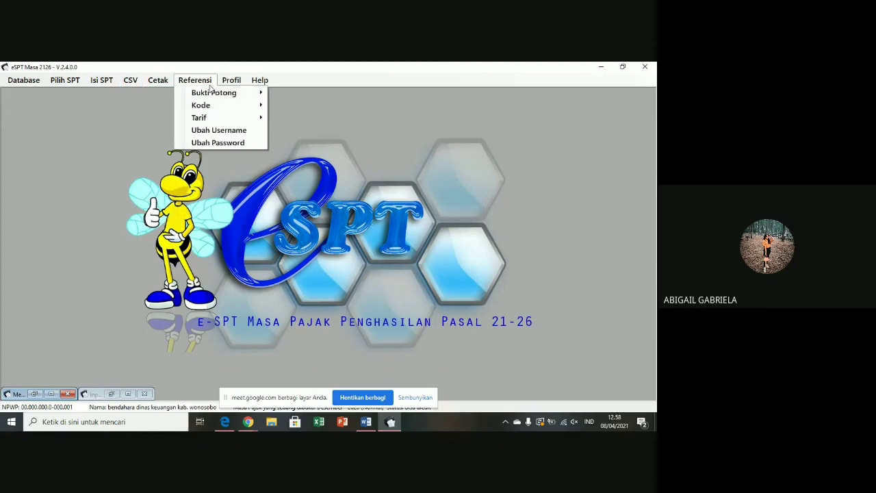
click(139, 81)
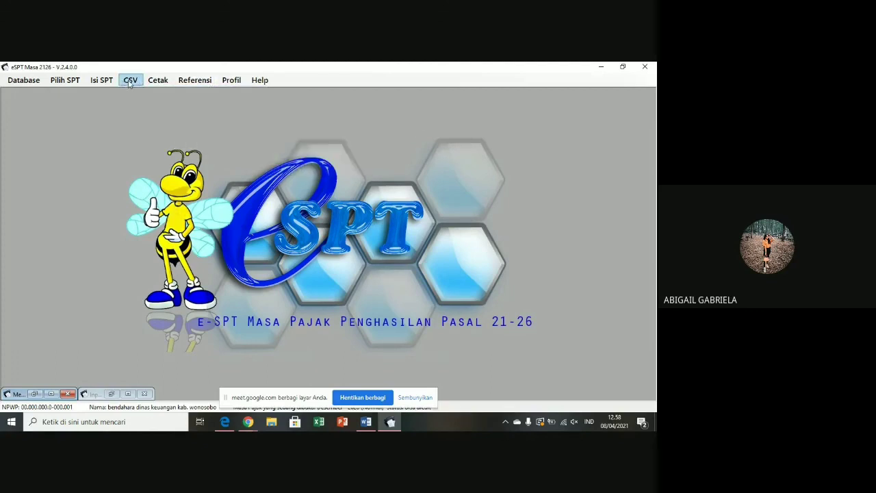
click(129, 82)
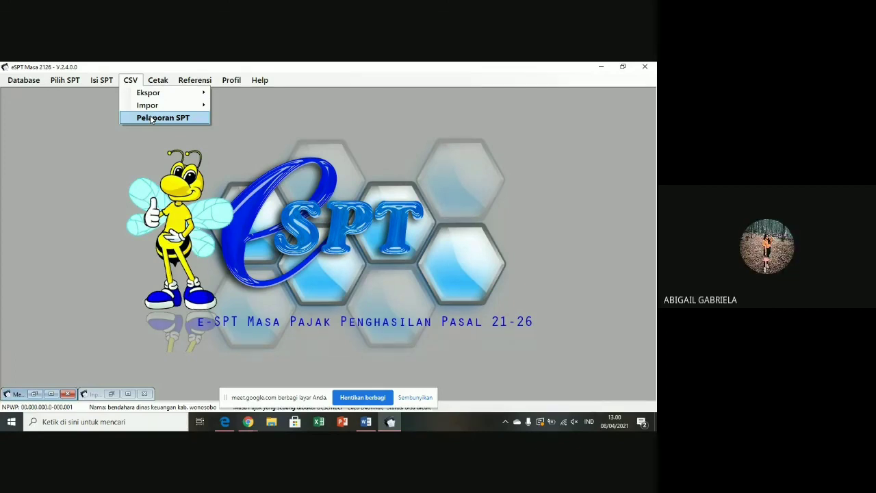
- Close the CSV menu without choosing Ekspor, Impor or Pelaporan SPT
click(94, 176)
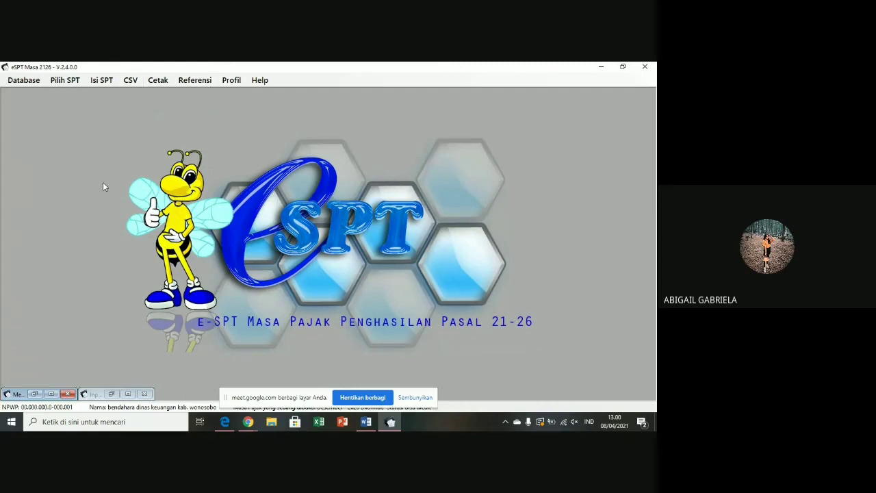